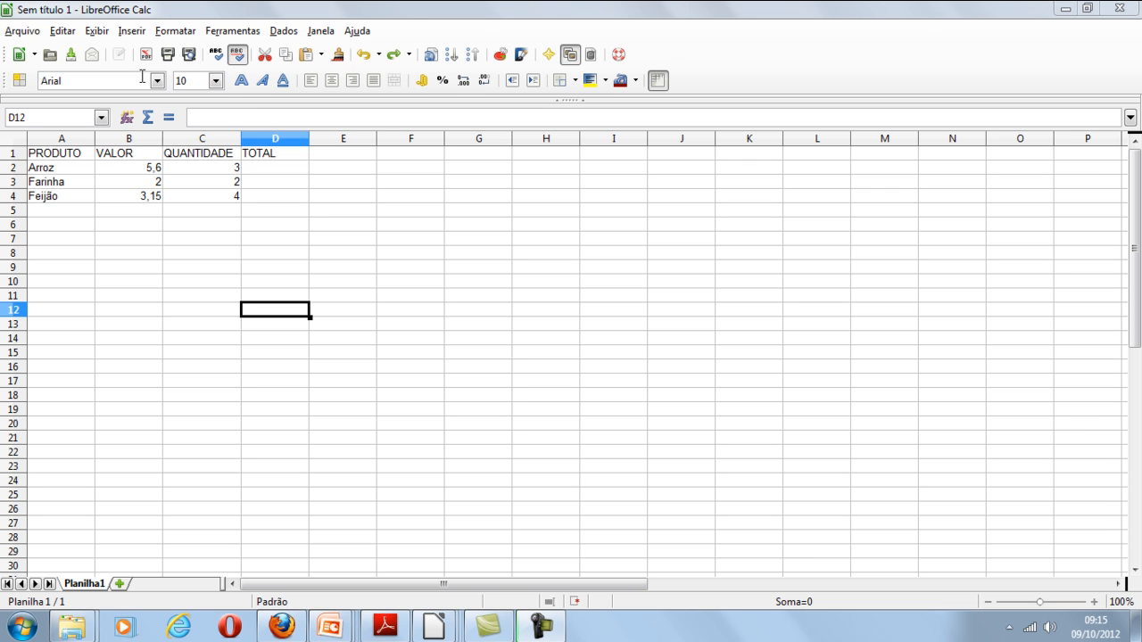
left_click(215, 80)
left_click(215, 80)
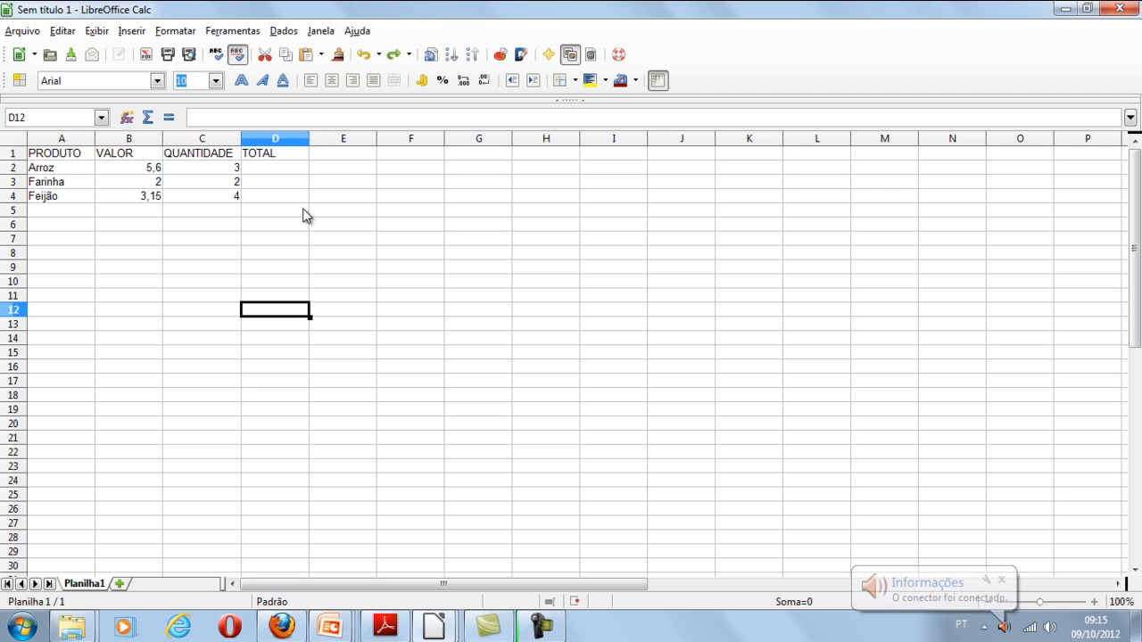
left_click(355, 200)
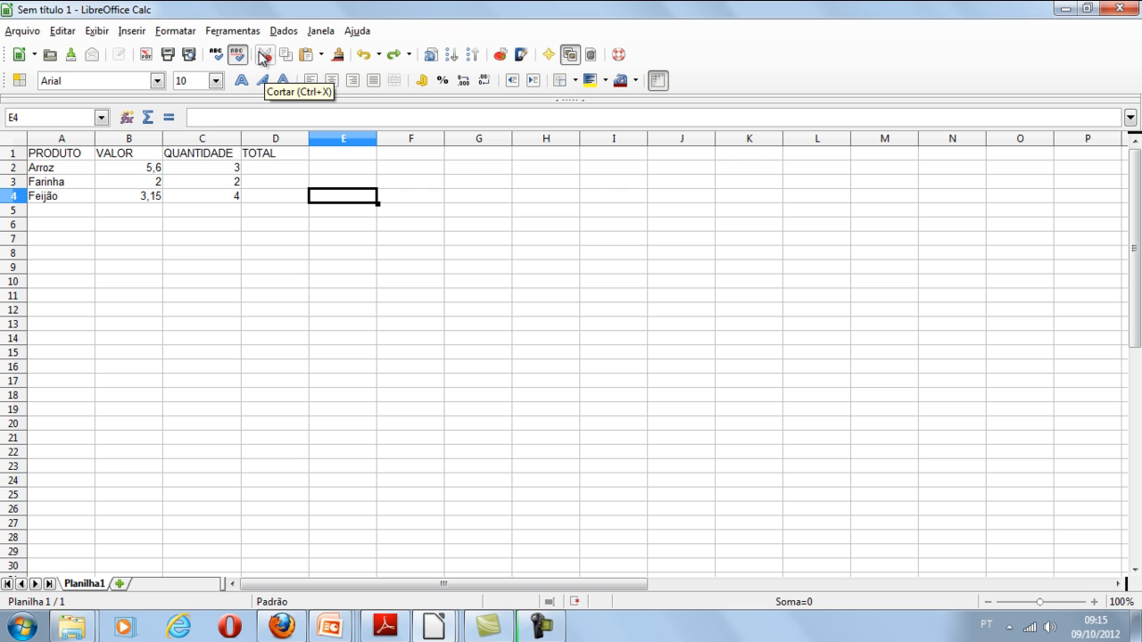
- Cut the TOTAL heading from cell D1 and paste it into cell H14
left_click(269, 157)
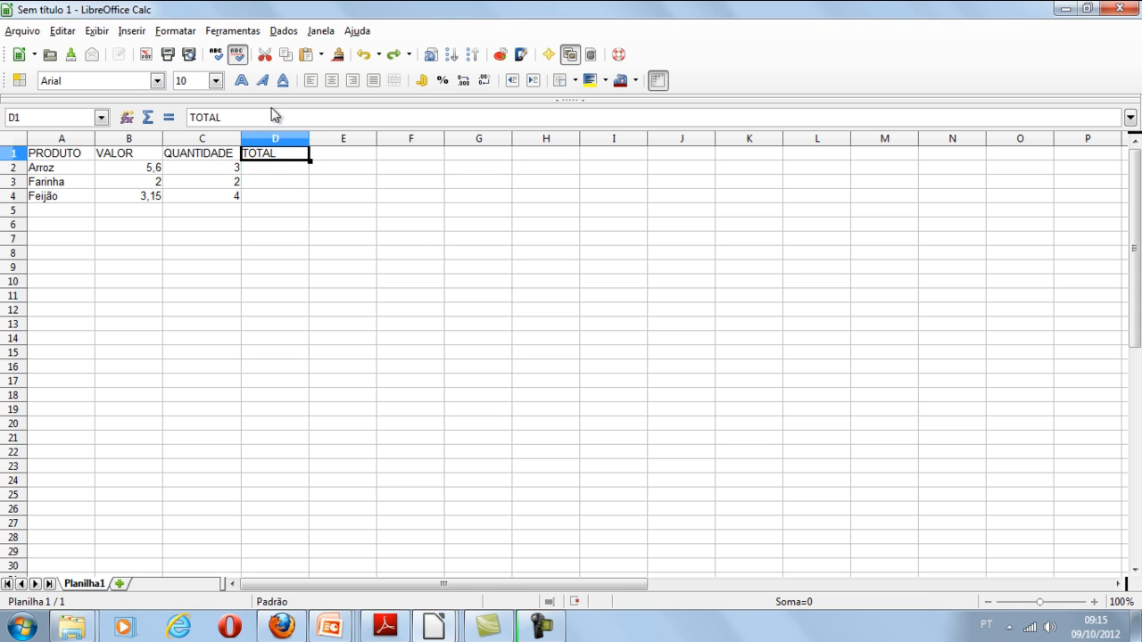
left_click(265, 55)
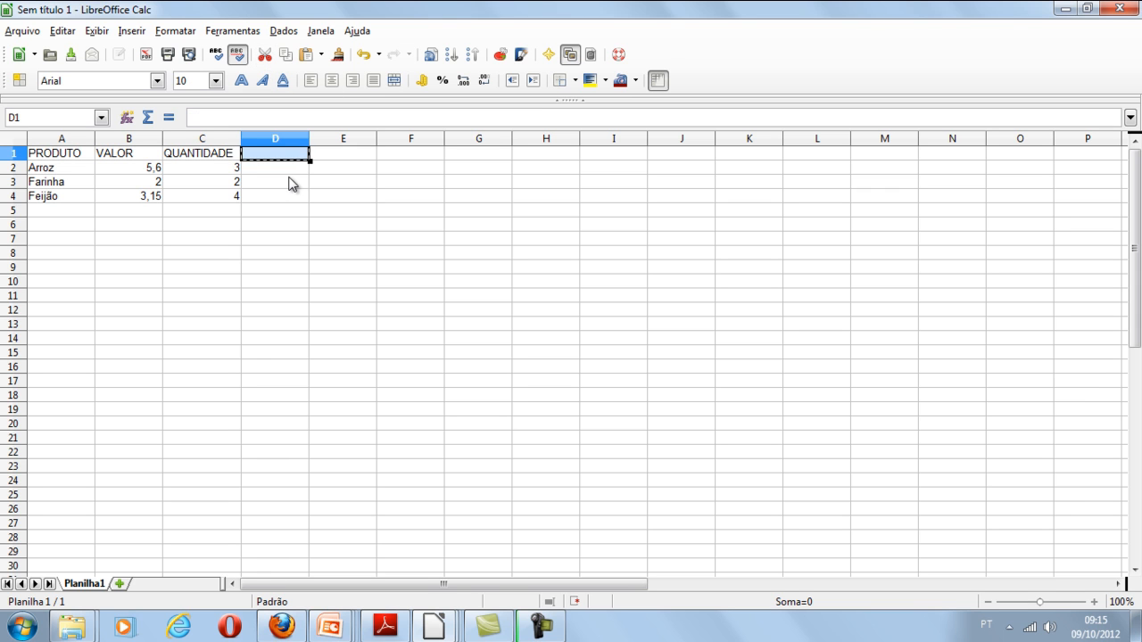
left_click(555, 347)
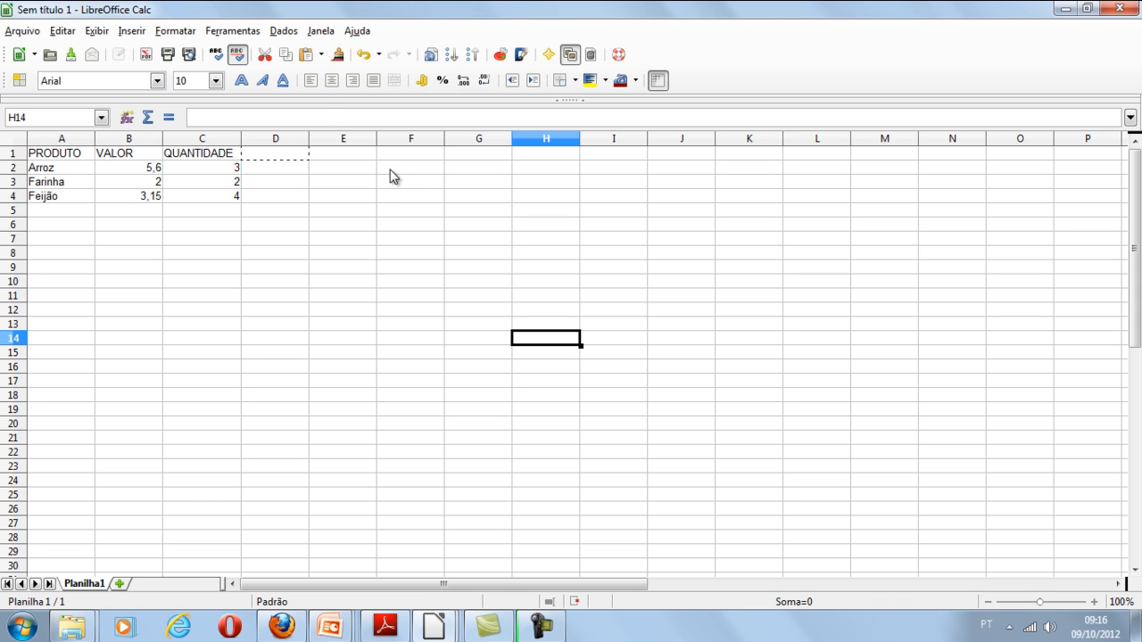
left_click(311, 60)
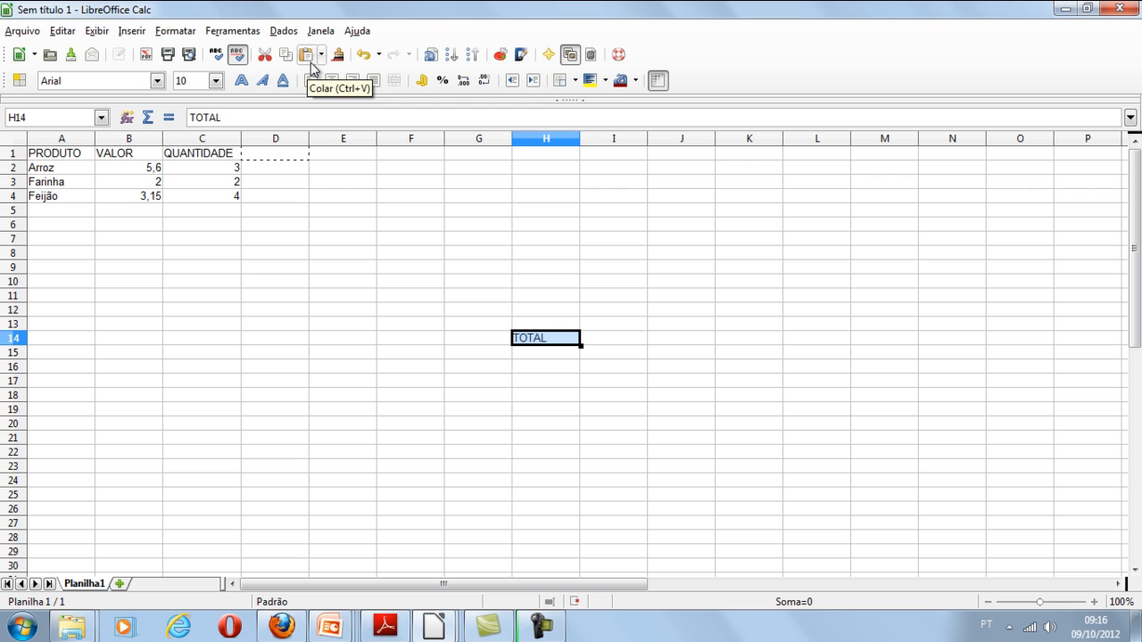
- Copy the TOTAL text from cell H14 and paste it into cell F7
left_click(547, 380)
left_click(549, 338)
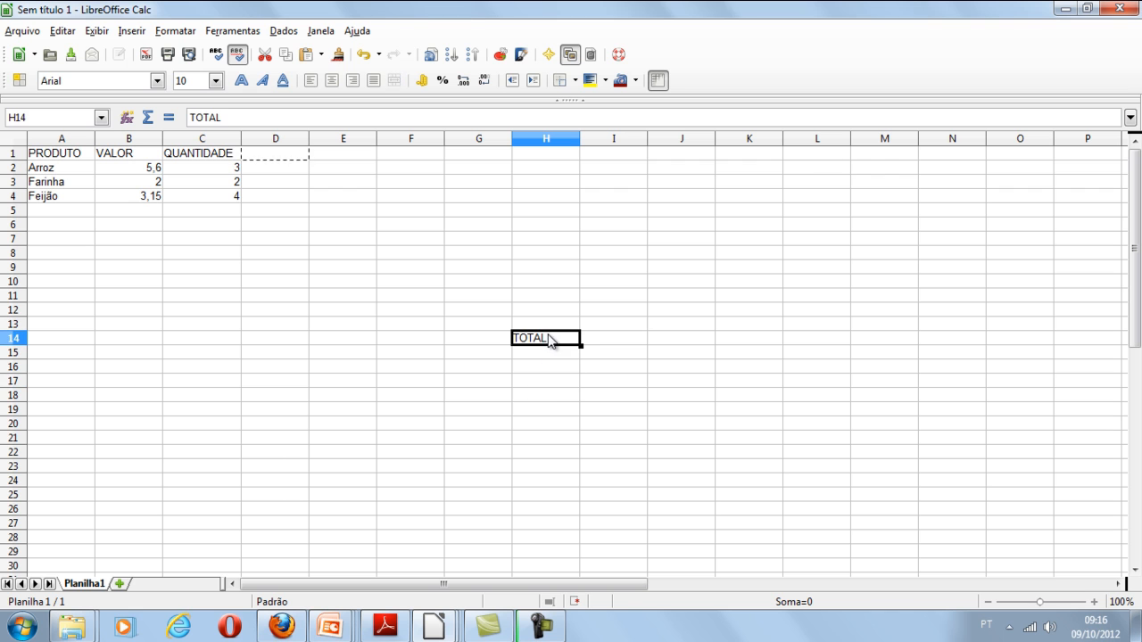
left_click(290, 54)
left_click(412, 240)
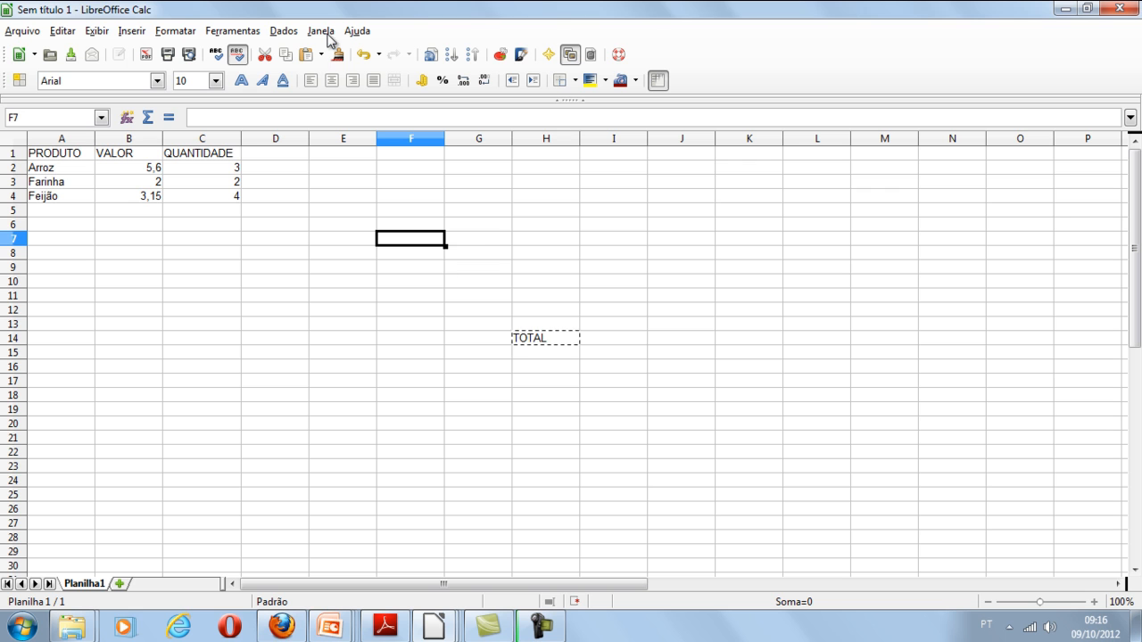
left_click(306, 55)
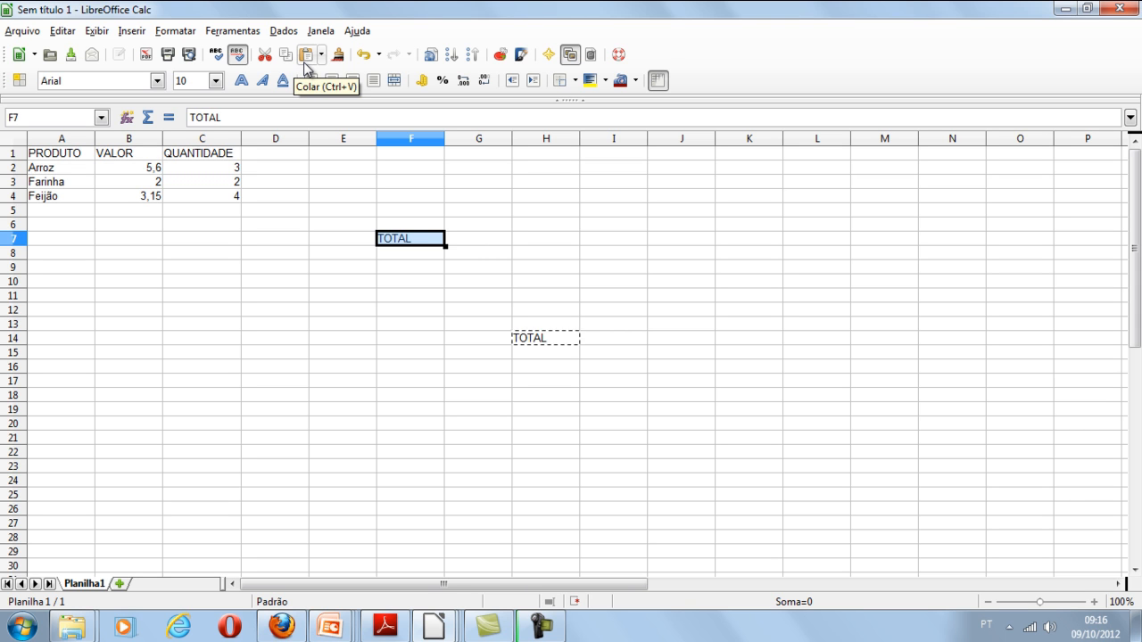
- Move the TOTAL text from cell F7 back to D1 by cutting and pasting, and delete the copy in H14
left_click(400, 240)
left_click(273, 56)
left_click(276, 157)
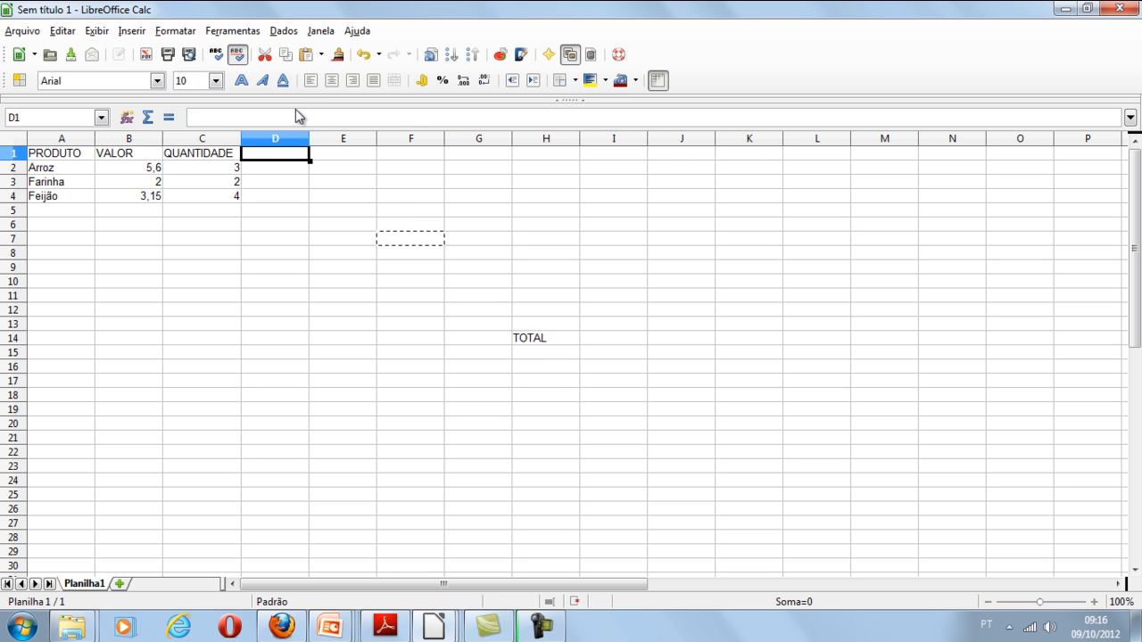
left_click(306, 54)
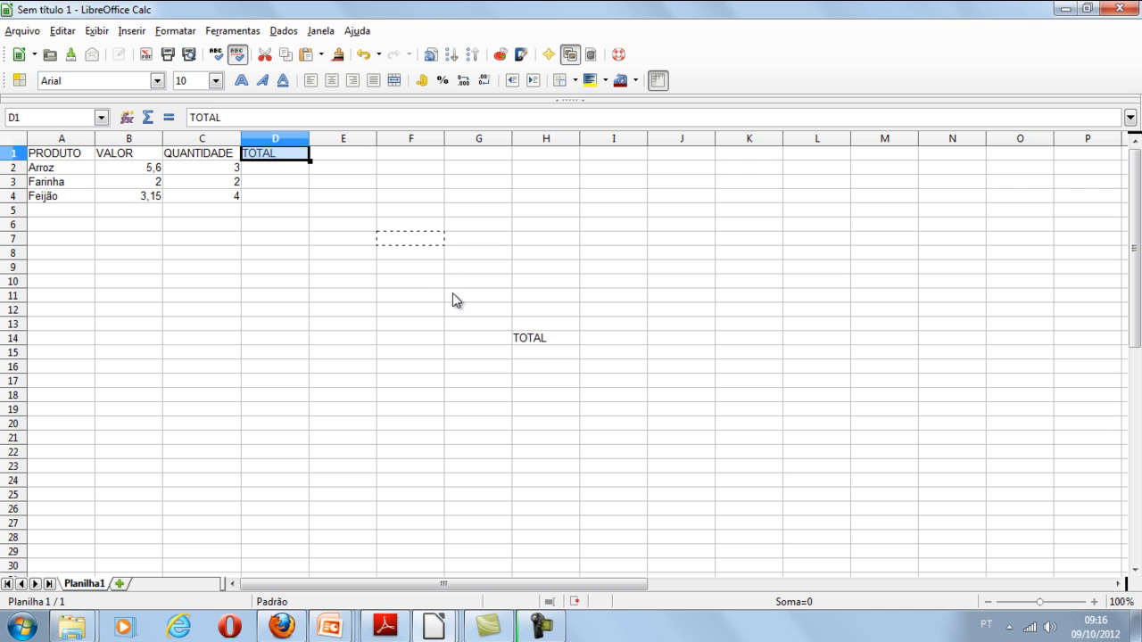
left_click(531, 345)
key("Delete")
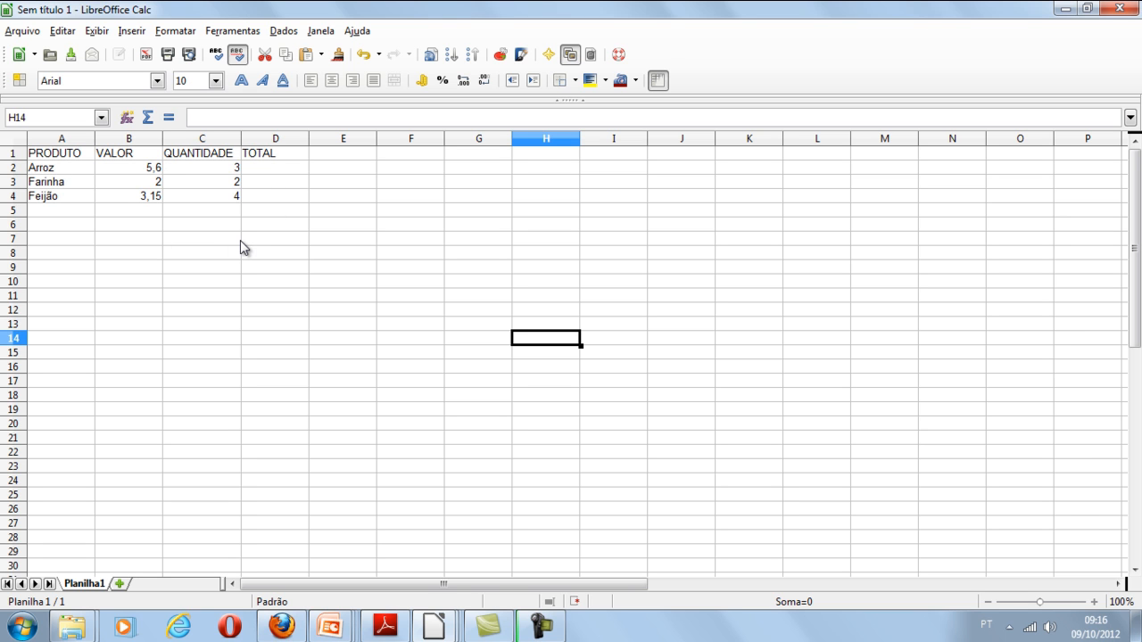
- Format the product prices in the VALOR column, cells B2 to B4, as currency
left_click(144, 172)
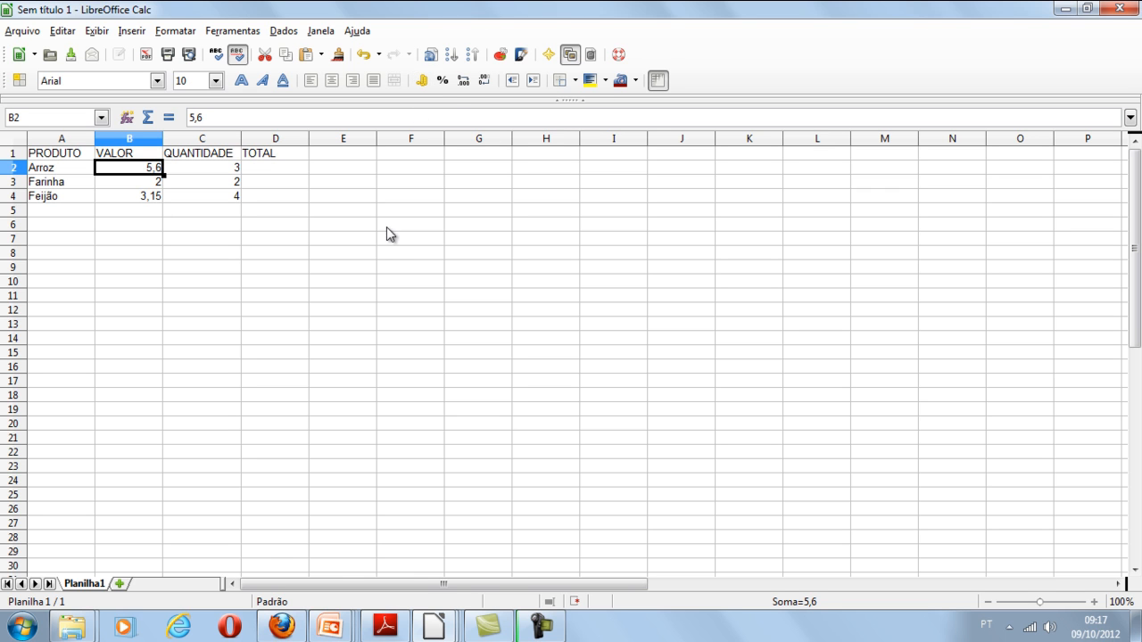
left_click(423, 84)
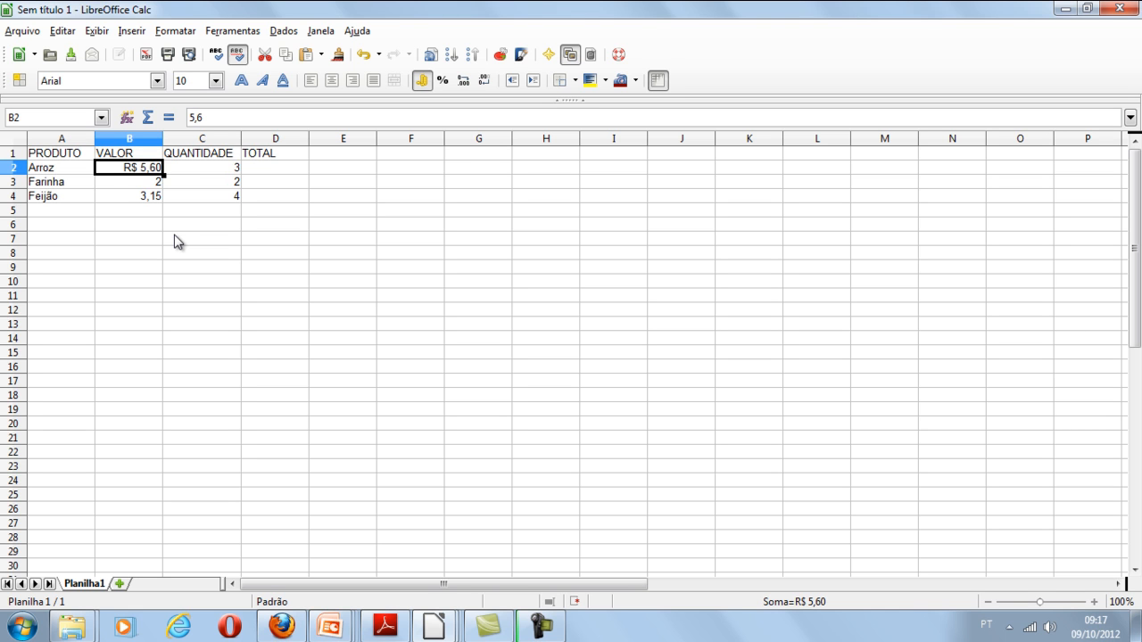
key("Down")
left_click(149, 199)
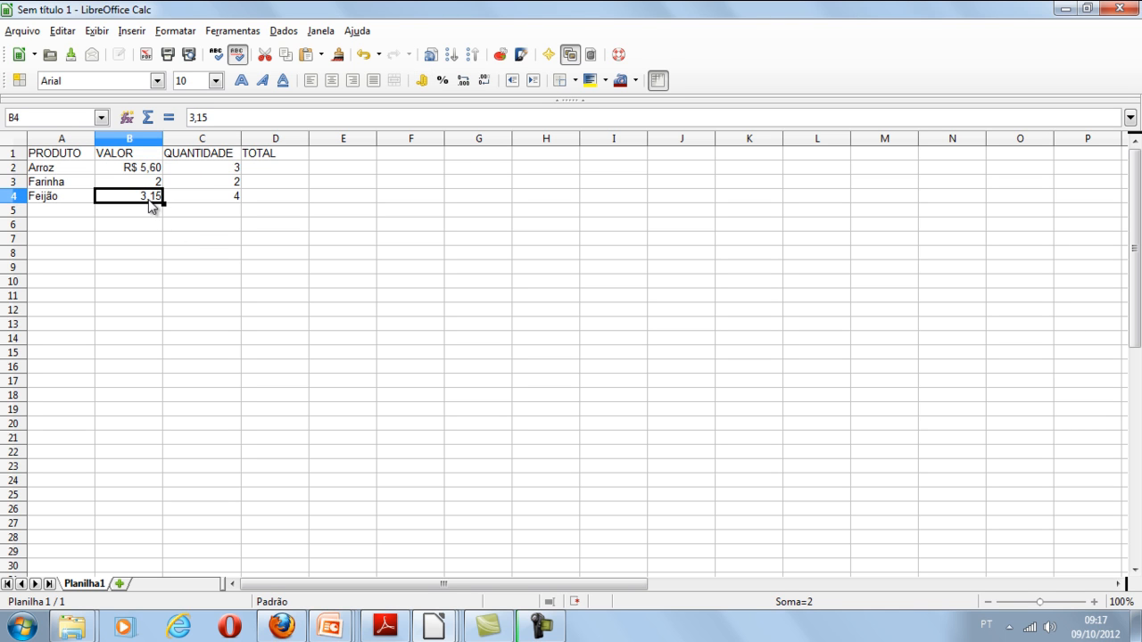
left_click(148, 174)
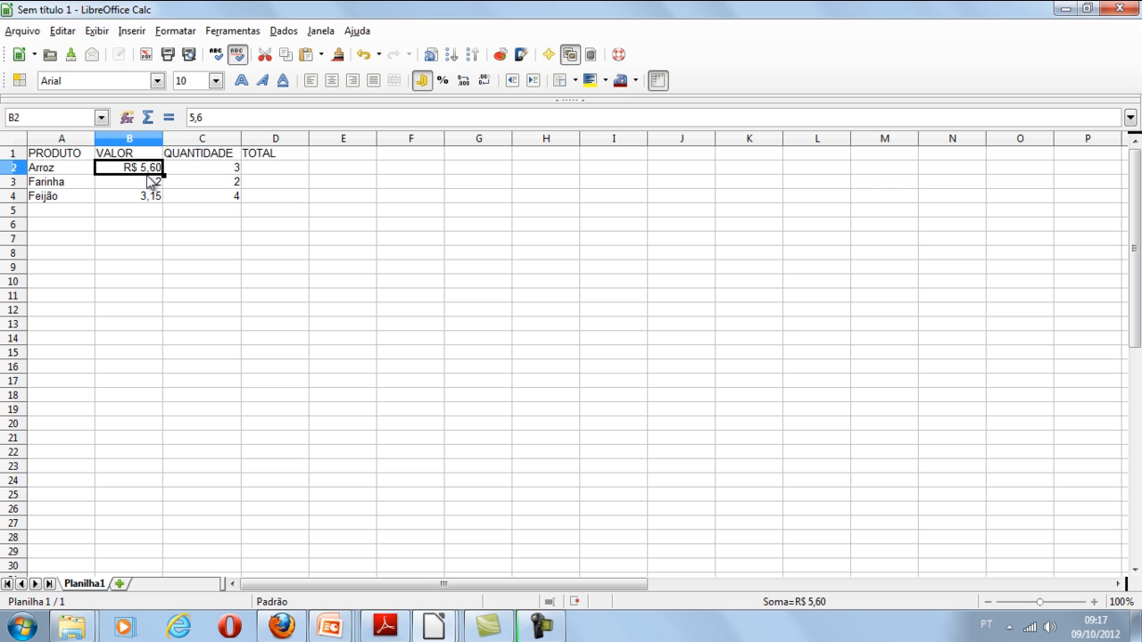
left_click_drag(148, 183, 143, 198)
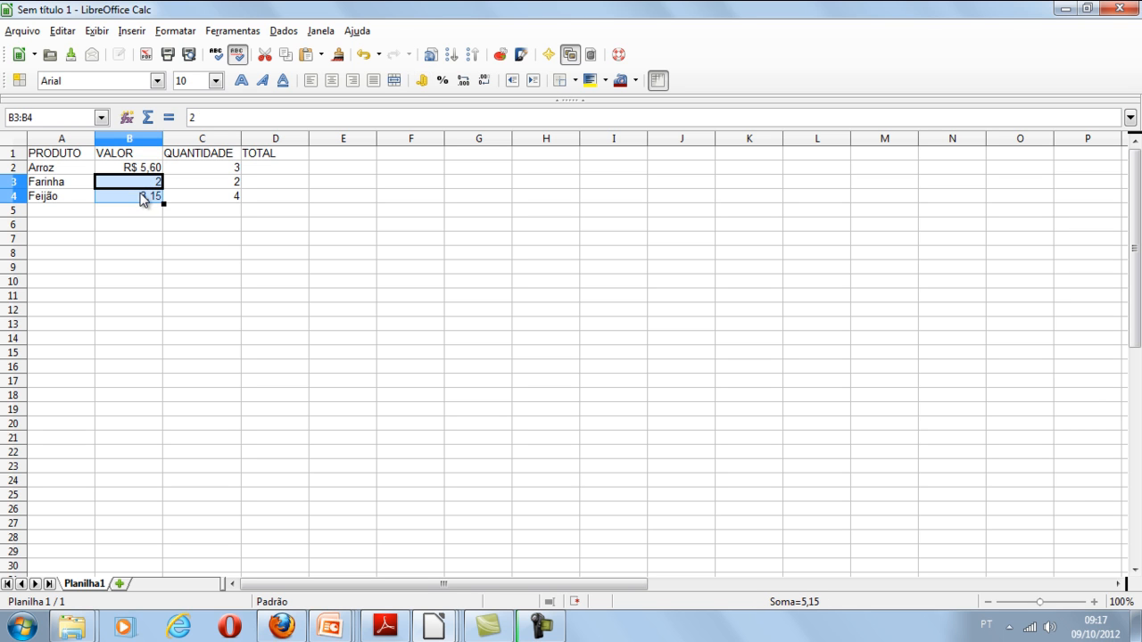
left_click(424, 82)
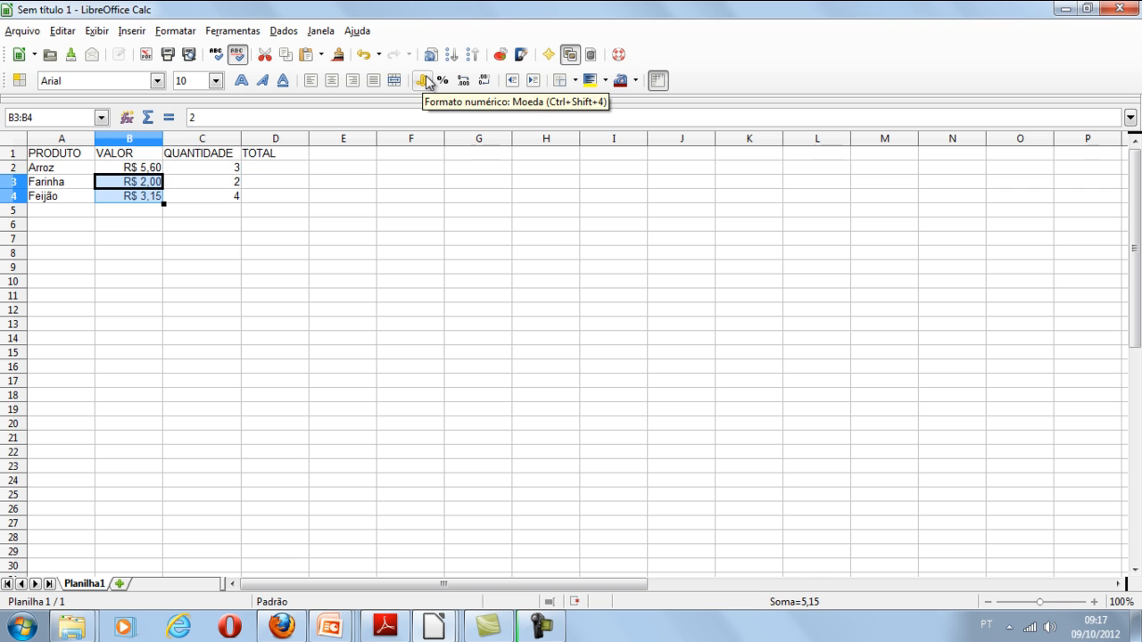
- Try to give the Arroz quantity in cell C2 two decimal places by entering it as 3,00
left_click(234, 168)
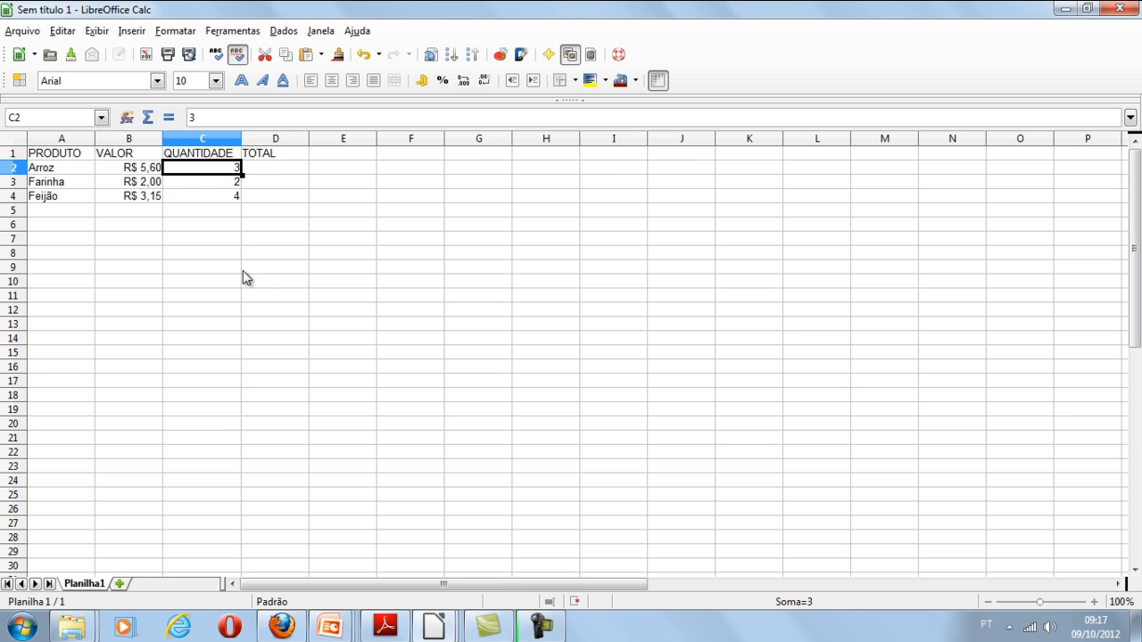
key("F2")
type(",00")
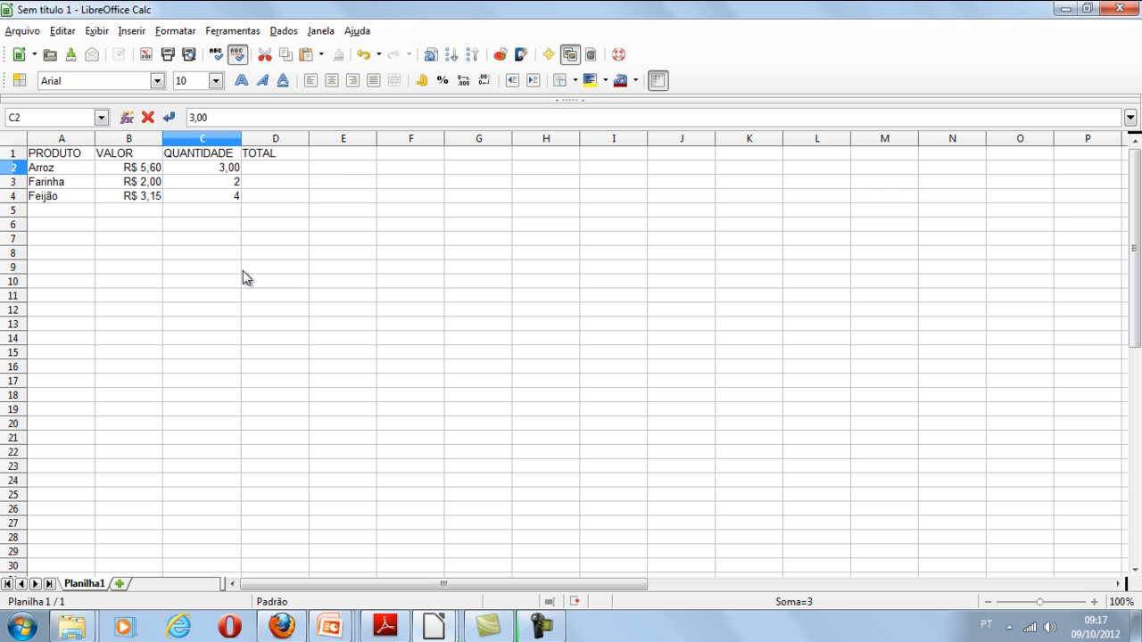
left_click(297, 168)
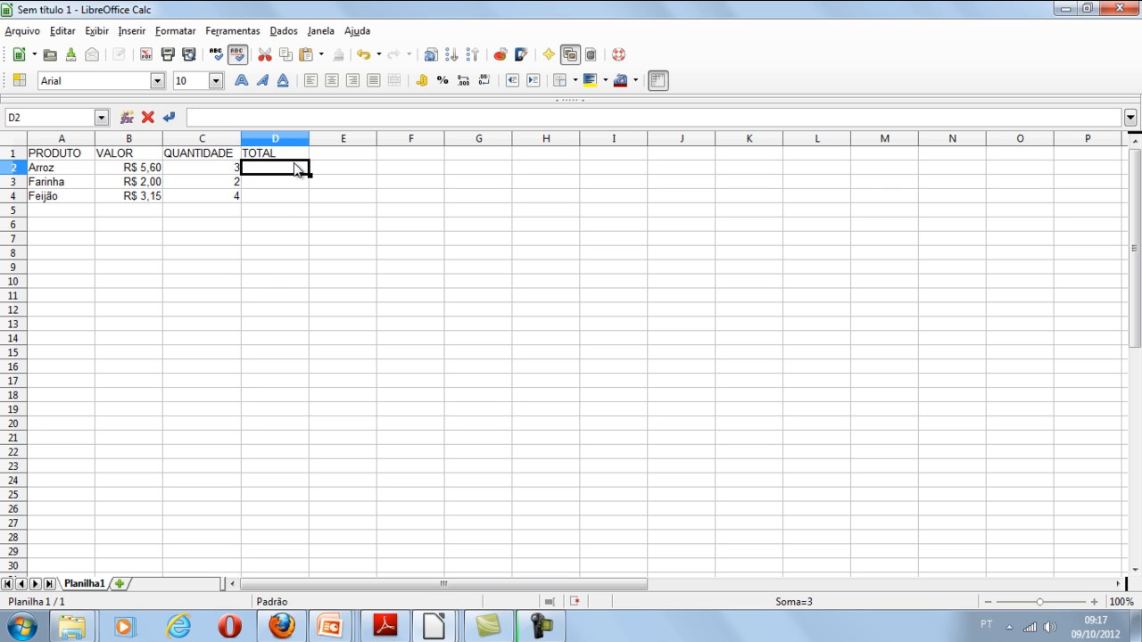
key("Left")
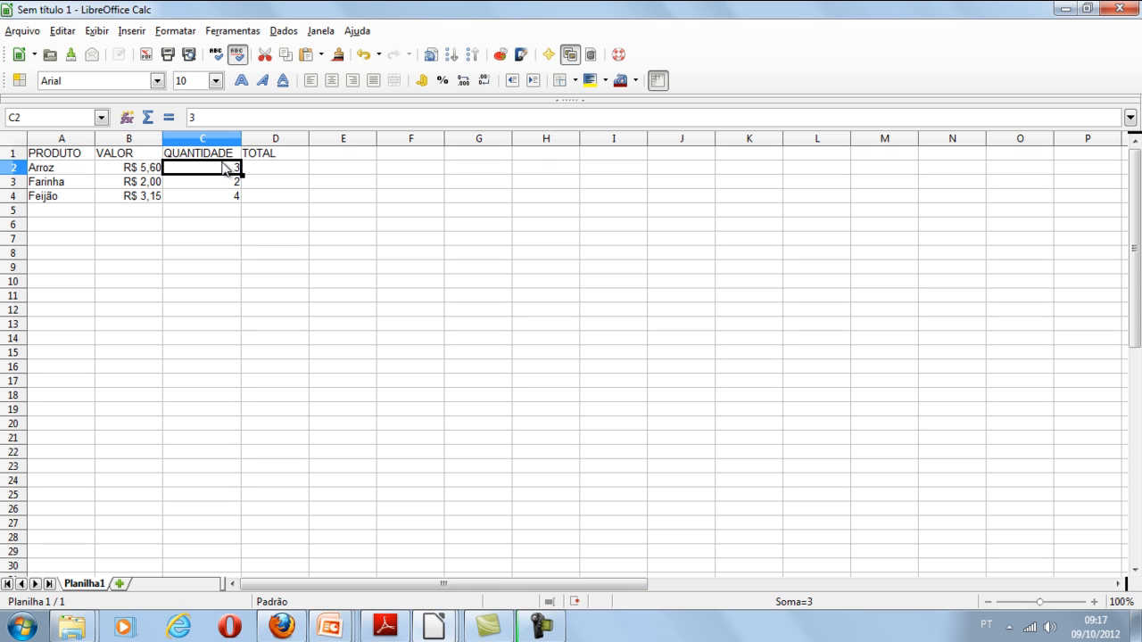
- Format the quantities in cells C2 to C4 with two decimal places
left_click_drag(229, 170, 224, 199)
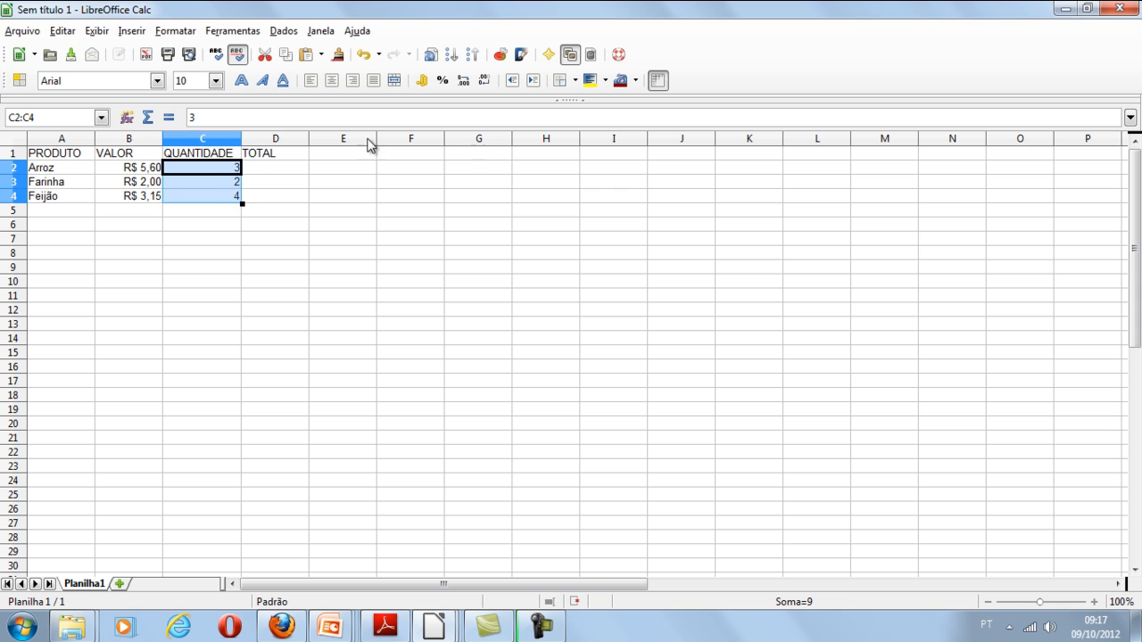
left_click(464, 82)
left_click(464, 83)
left_click(466, 83)
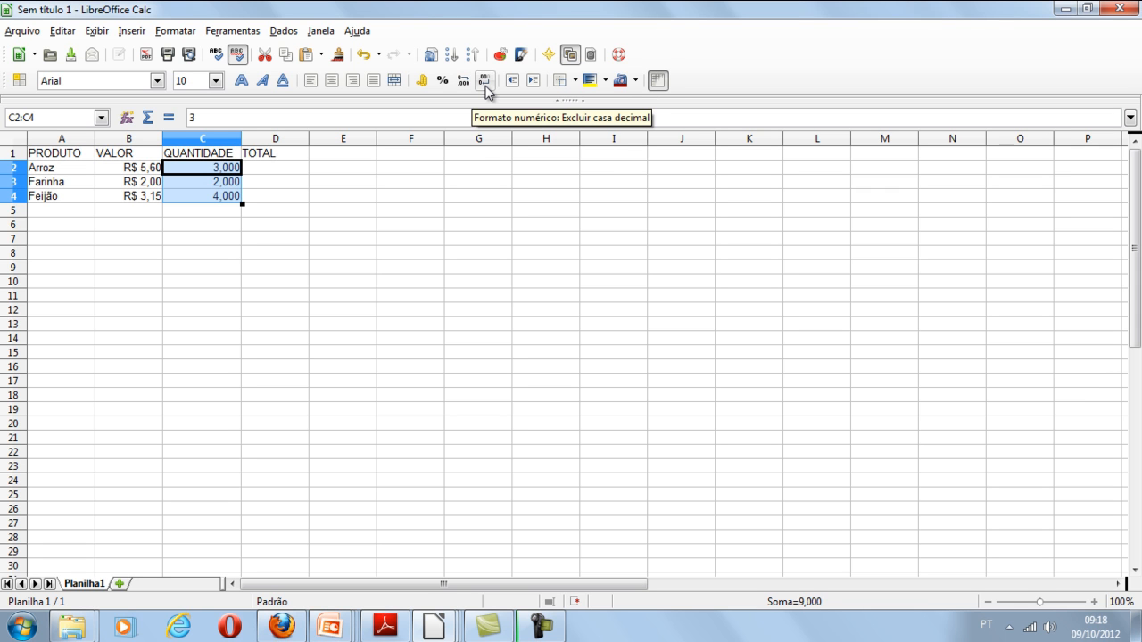
left_click(486, 84)
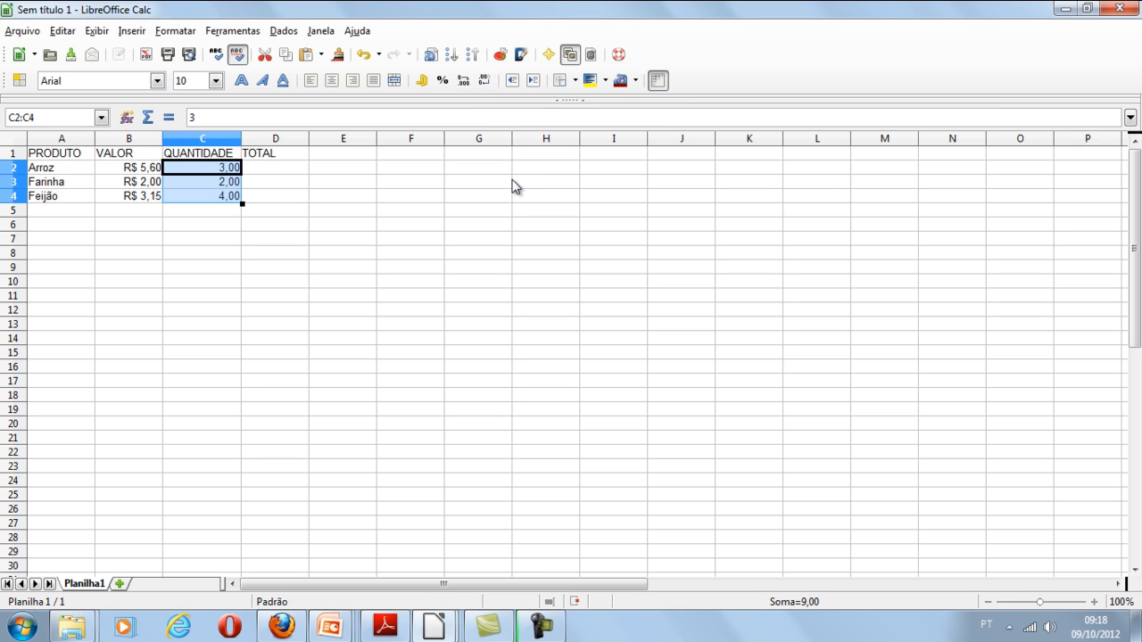
- Enter the formula =B2*C2 in cell D2 to multiply the Arroz price by its quantity
left_click(302, 168)
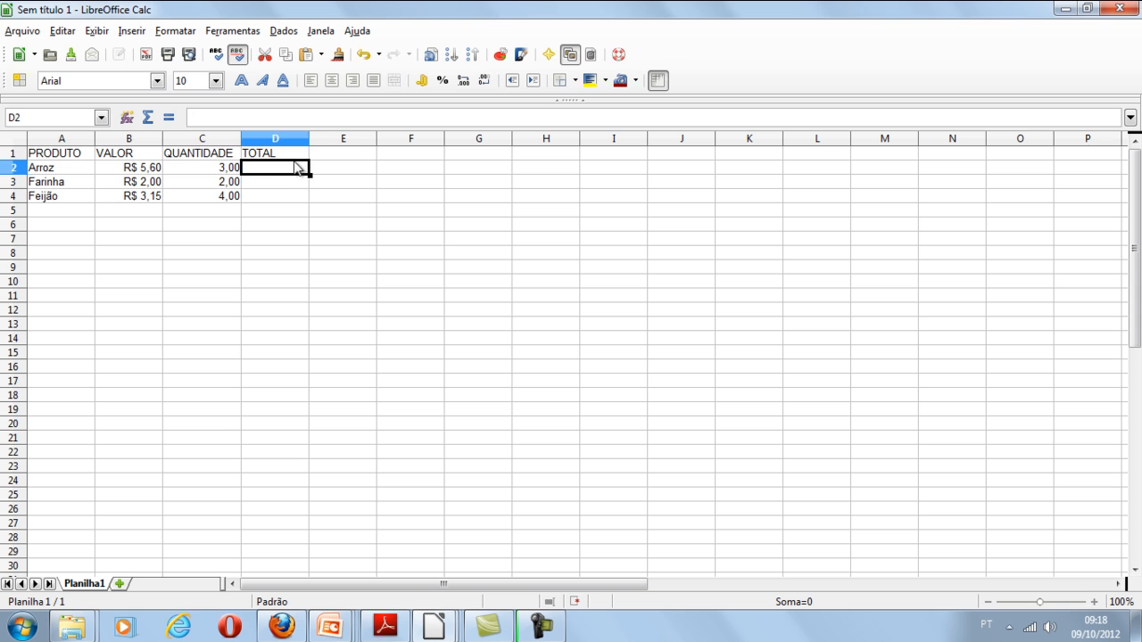
left_click(275, 154)
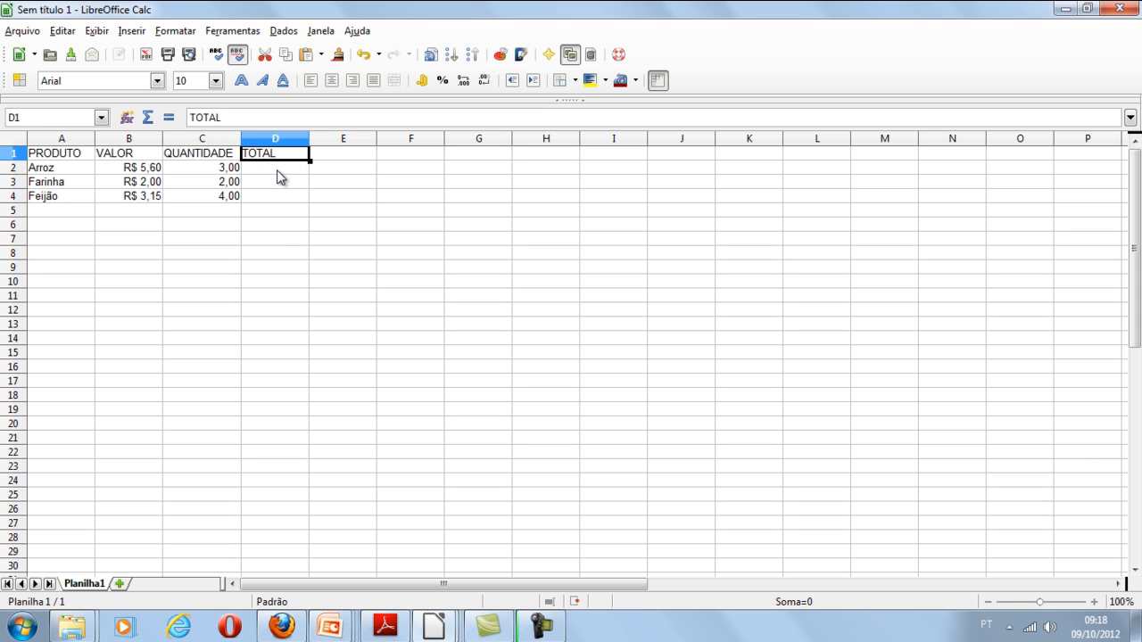
left_click(262, 176)
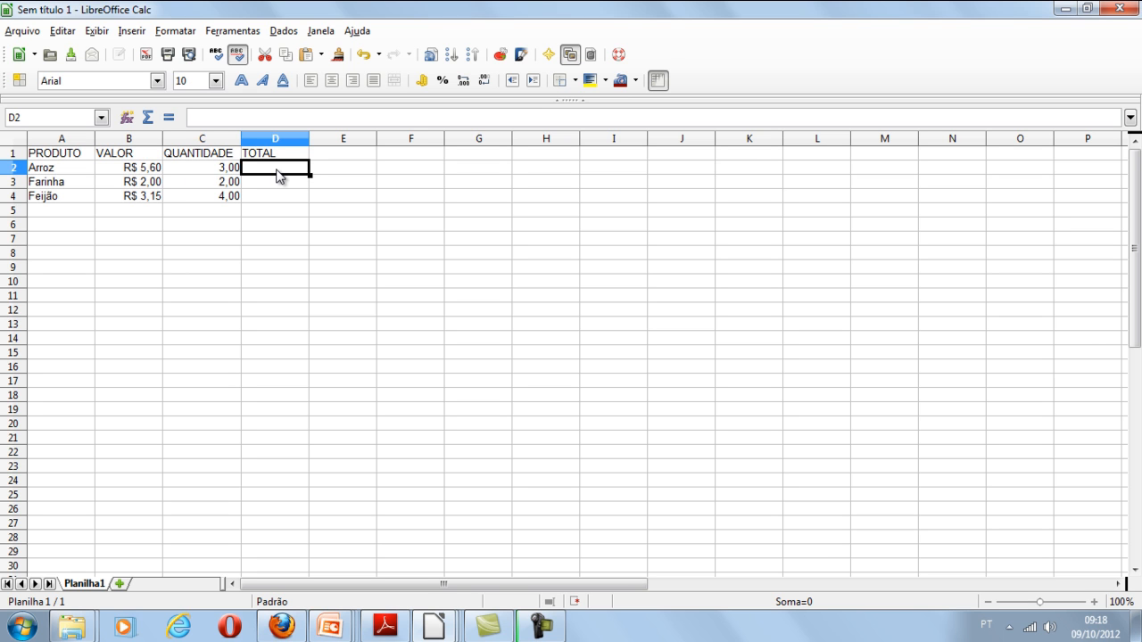
left_click(346, 117)
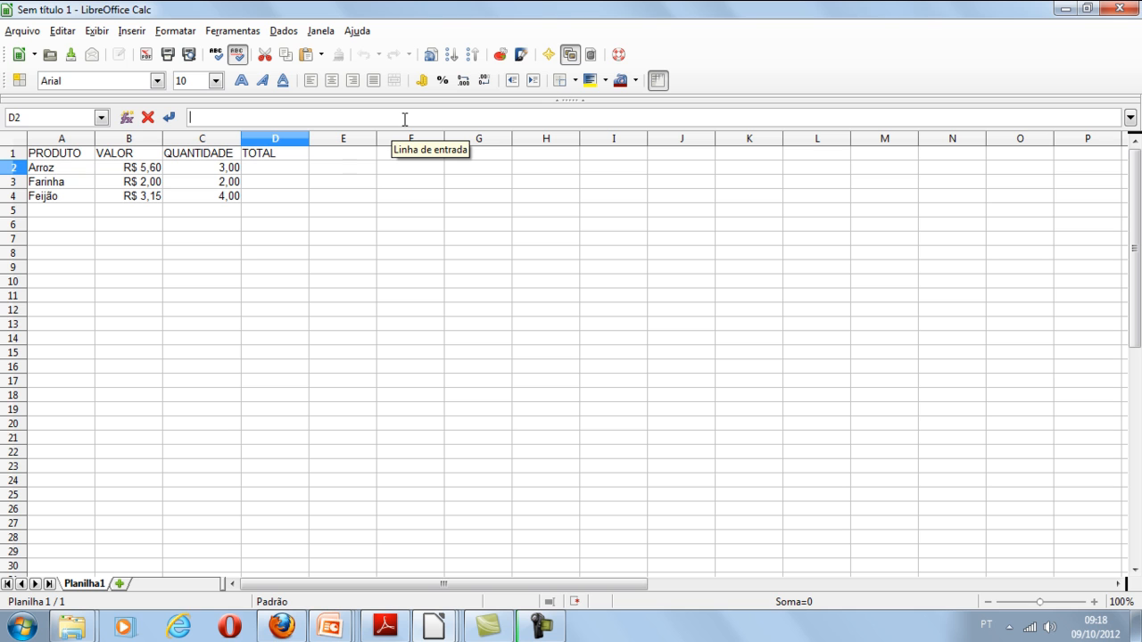
type("=")
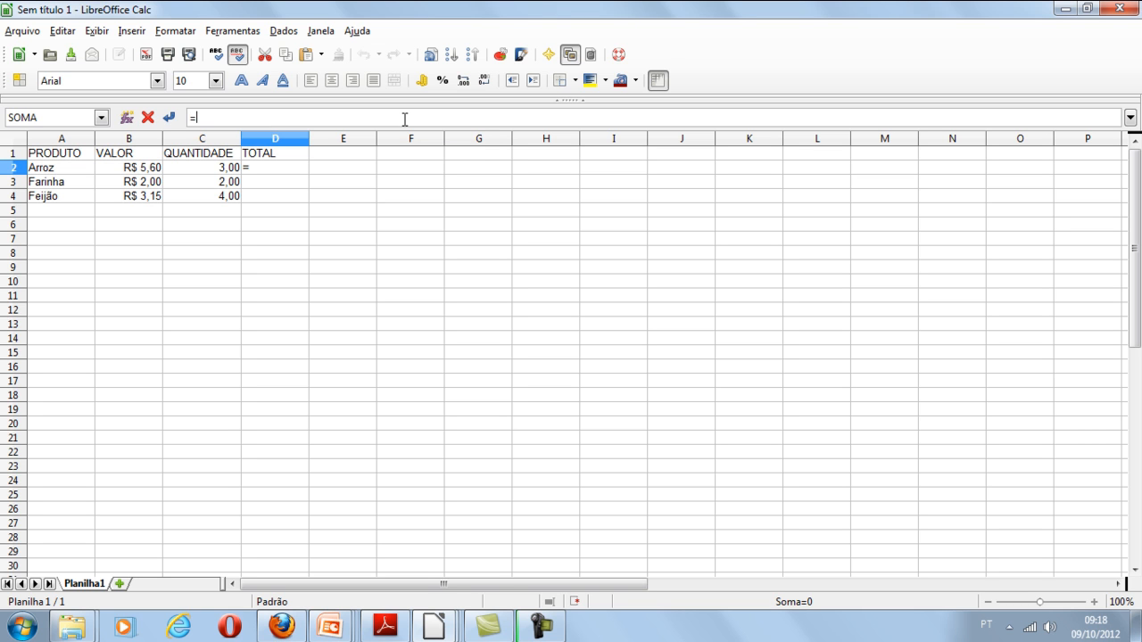
left_click(147, 172)
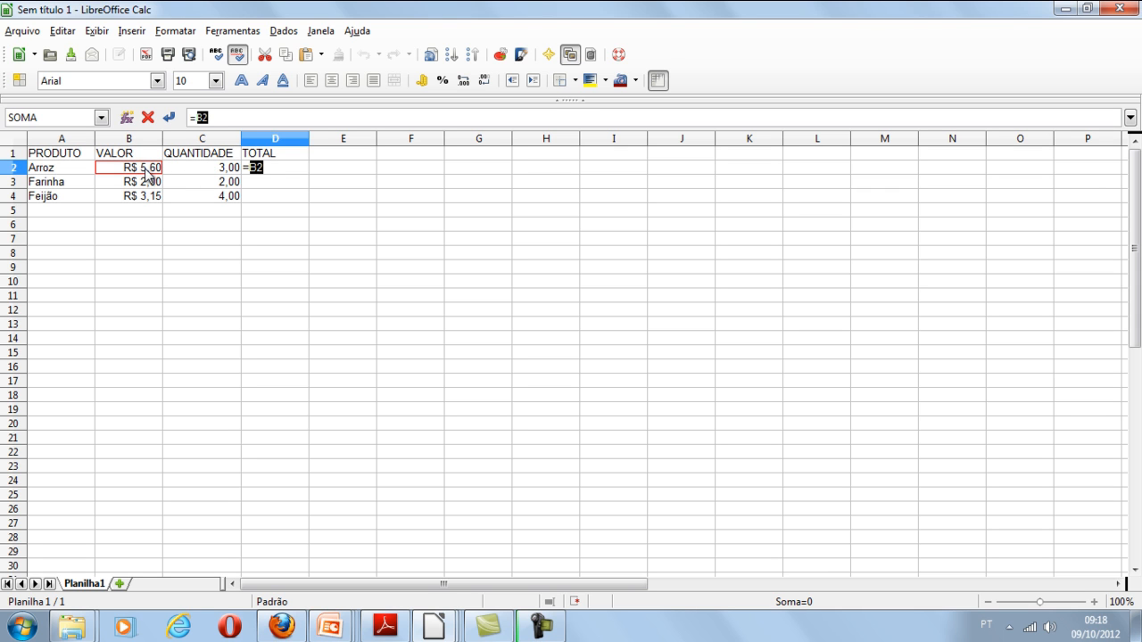
left_click(229, 117)
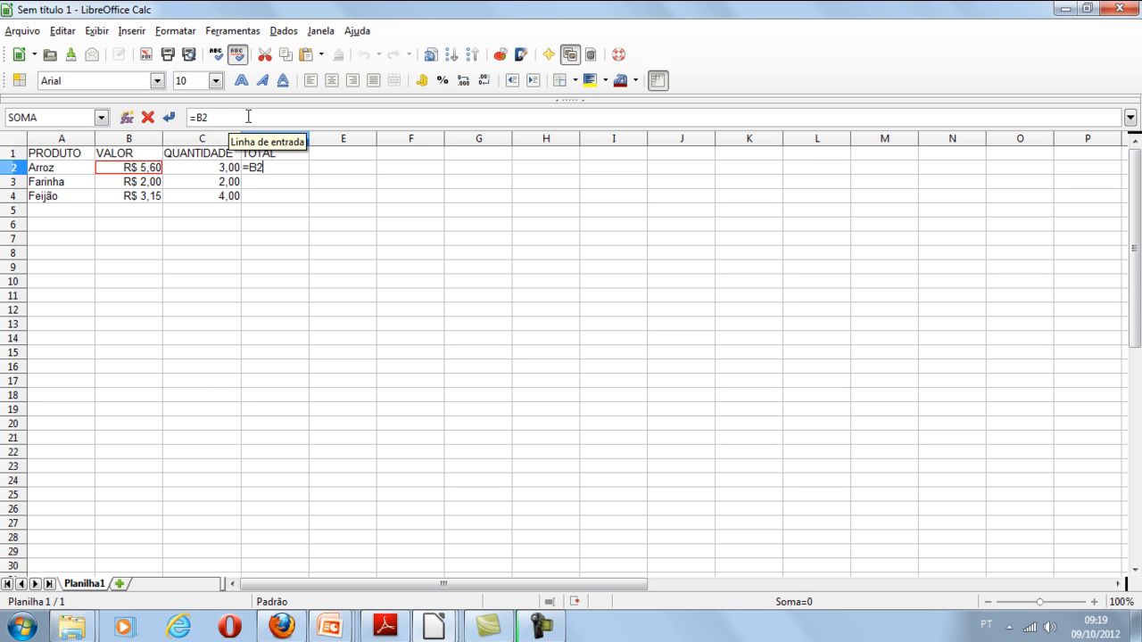
type("*")
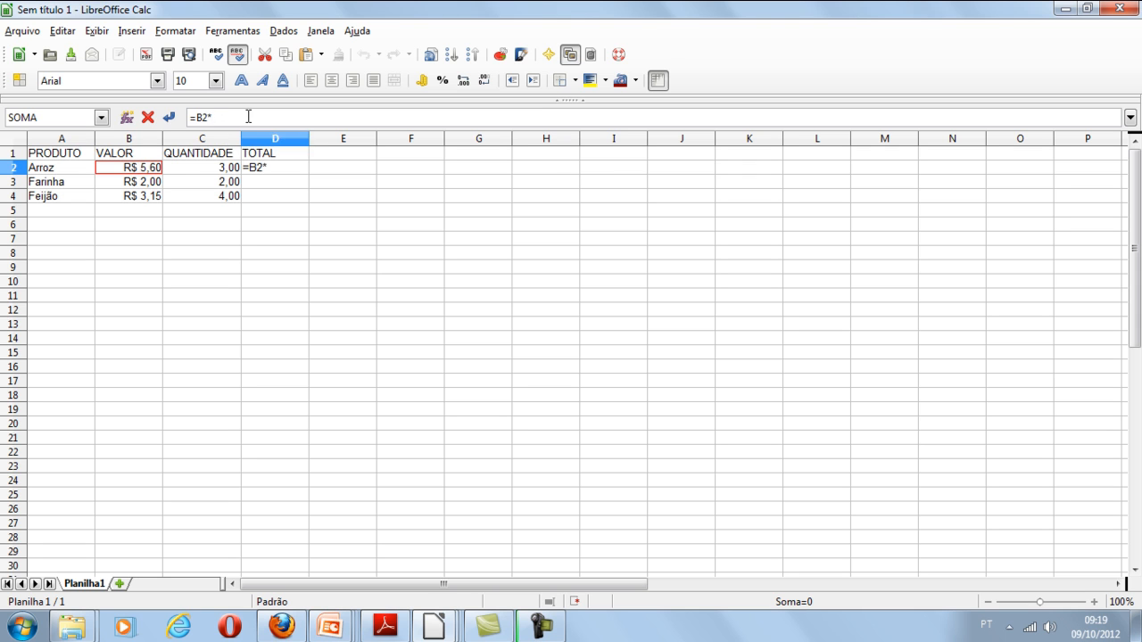
left_click(221, 172)
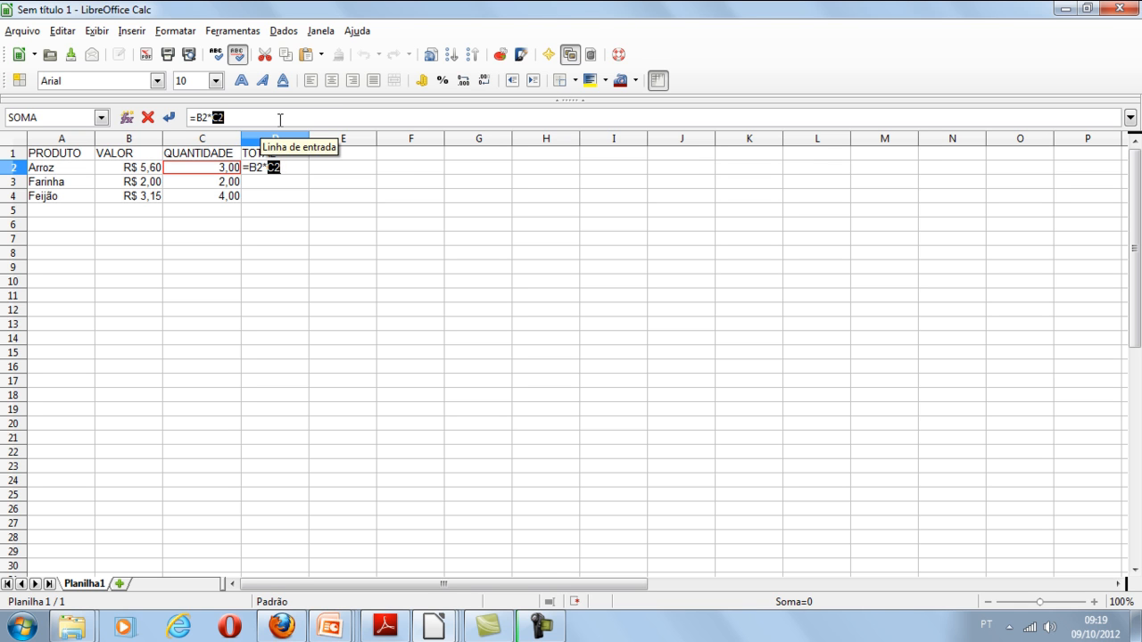
left_click(280, 119)
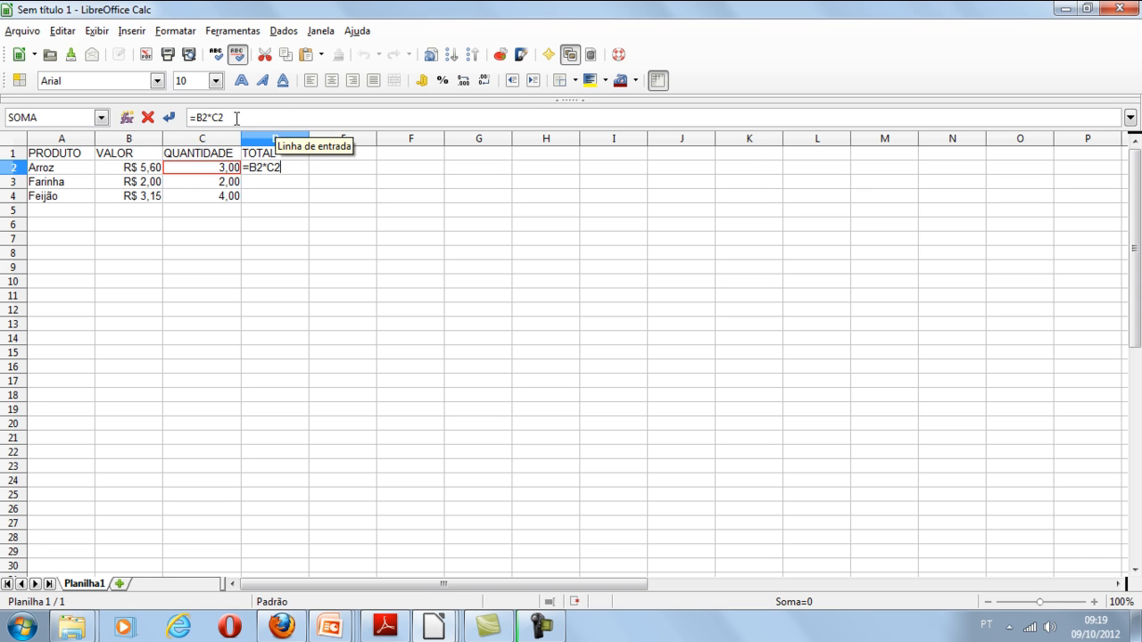
left_click(175, 119)
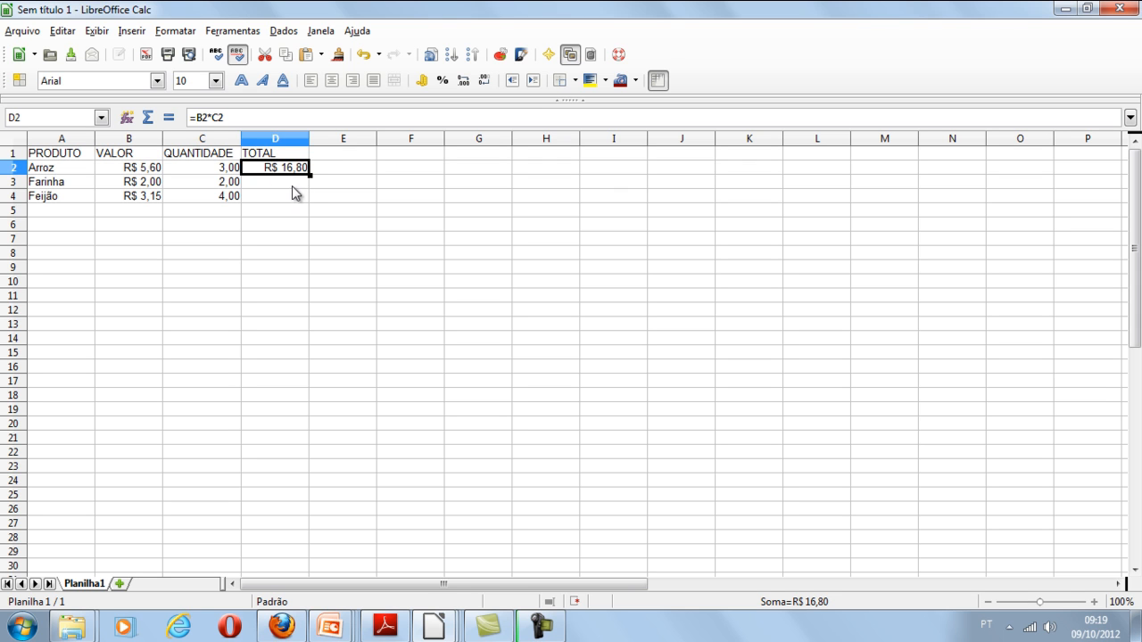
- Copy the Arroz total formula from cell D2 and paste it into cells D3 and D4
left_click(235, 198)
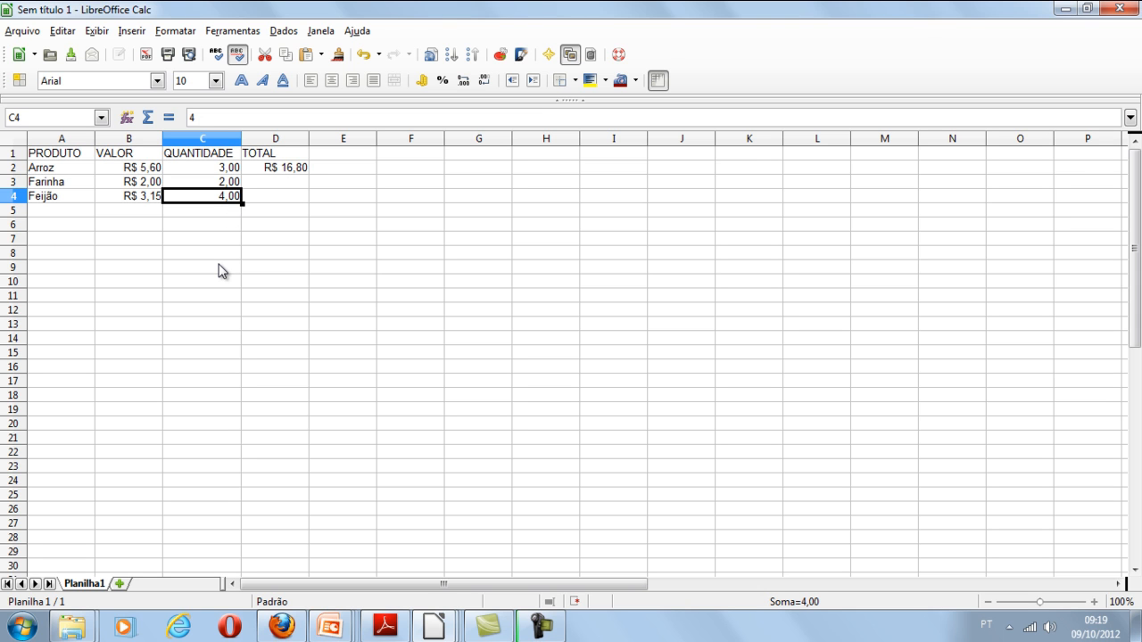
left_click(292, 171)
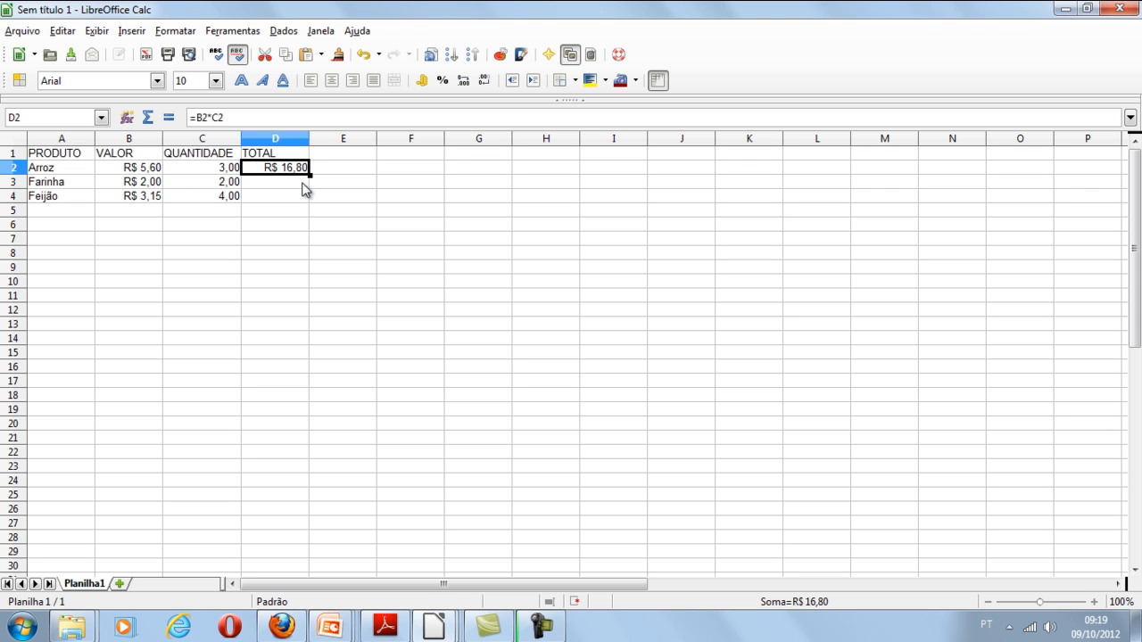
left_click(288, 60)
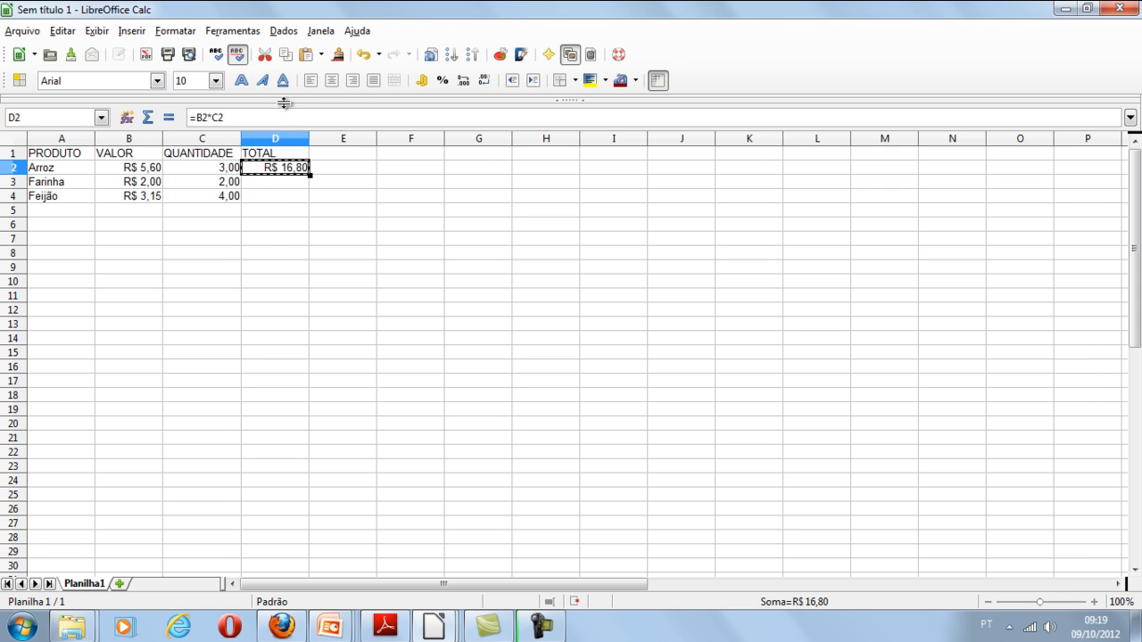
left_click(293, 186)
left_click_drag(294, 186, 295, 200)
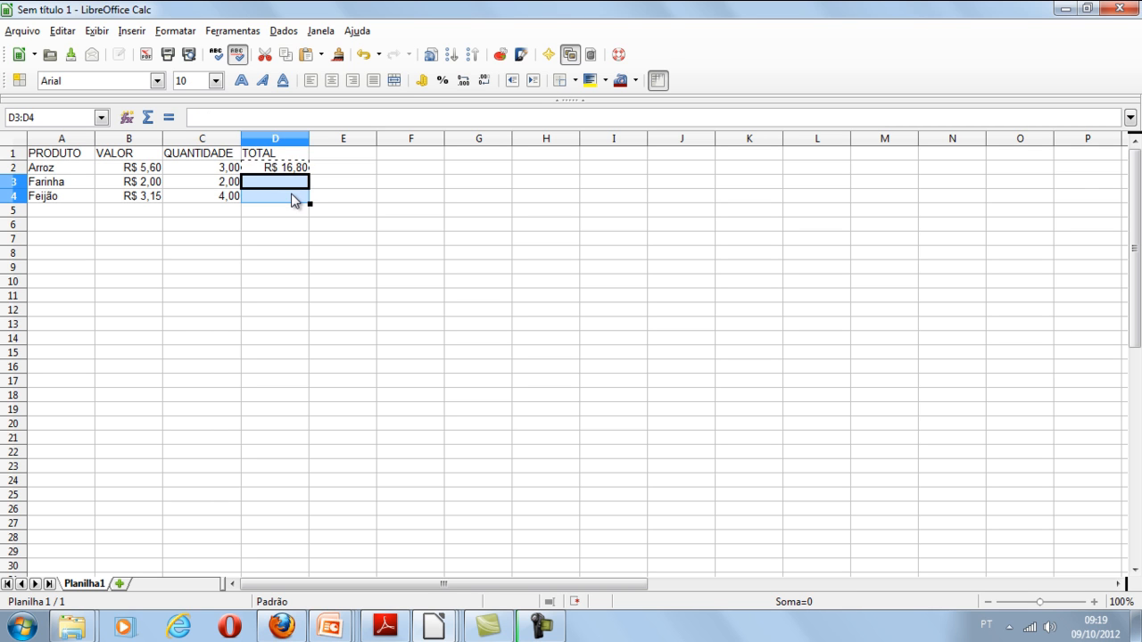
left_click(306, 54)
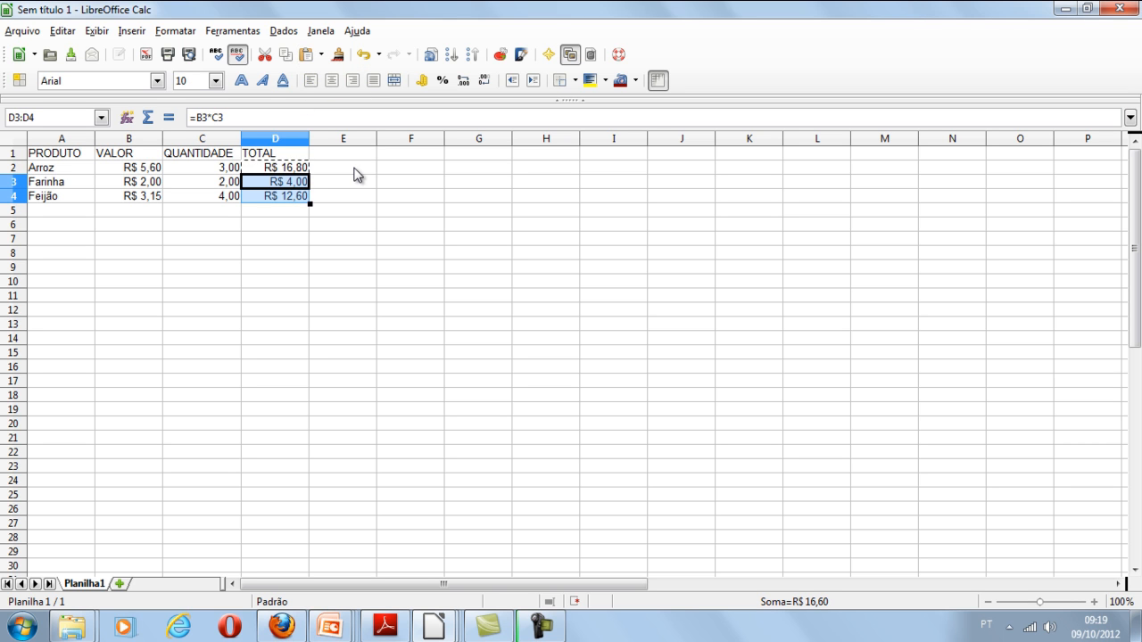
- Undo the pasting of the total formula into cells D3 and D4
key("ctrl+z")
left_click(333, 172)
left_click(298, 159)
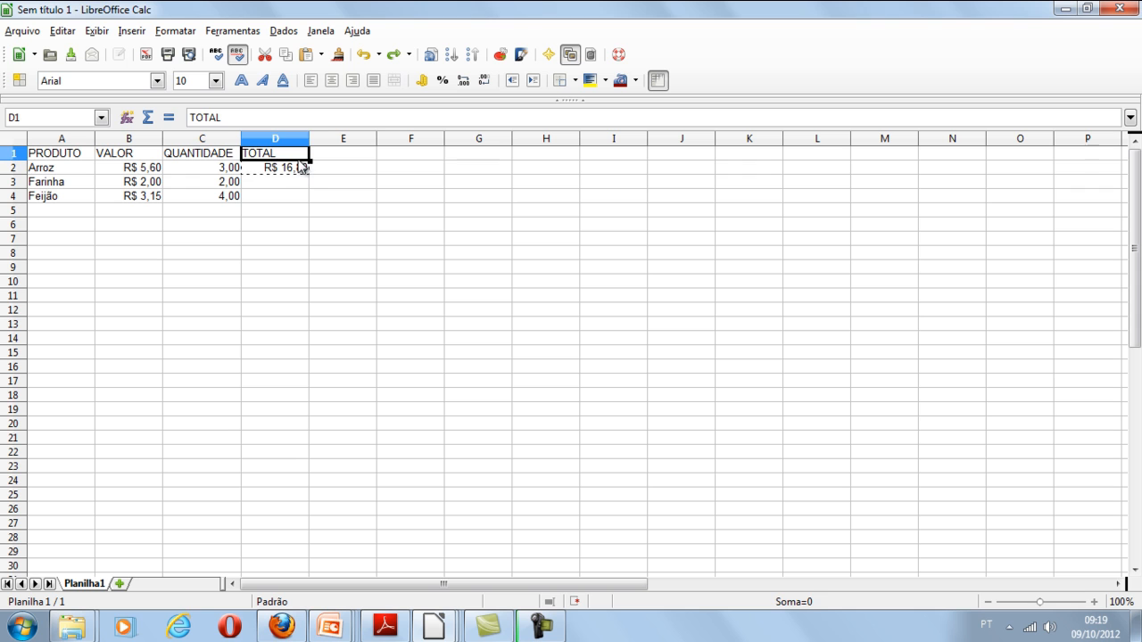
- Fill the total formula from cell D2 down through cell D4 for Farinha and Feijão
left_click(301, 169)
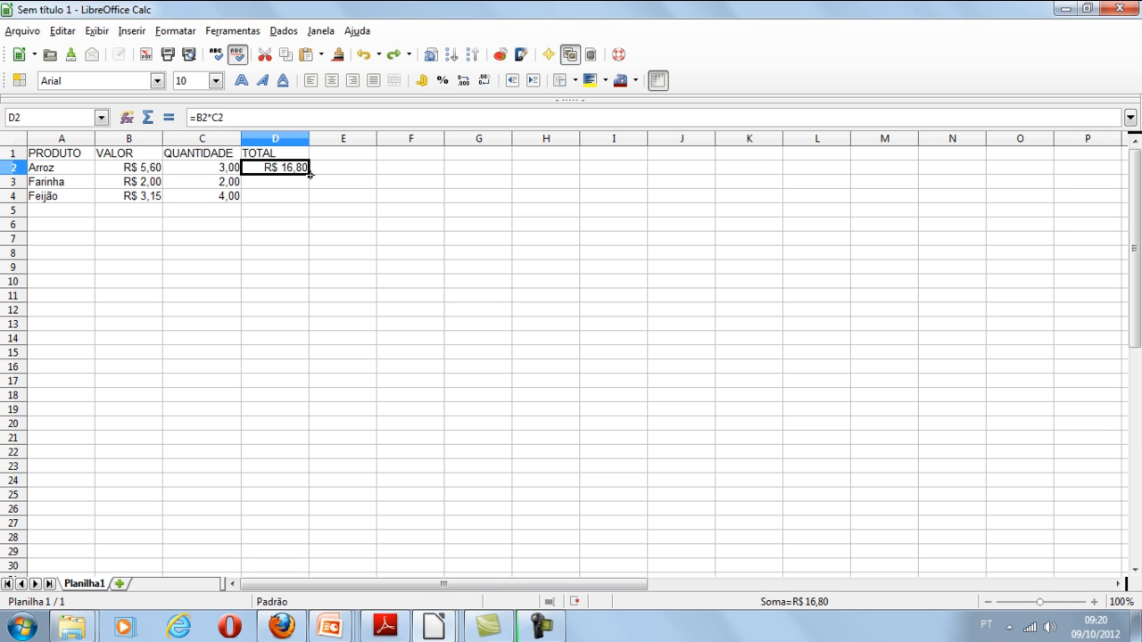
left_click_drag(310, 176, 310, 199)
left_click_drag(310, 199, 311, 200)
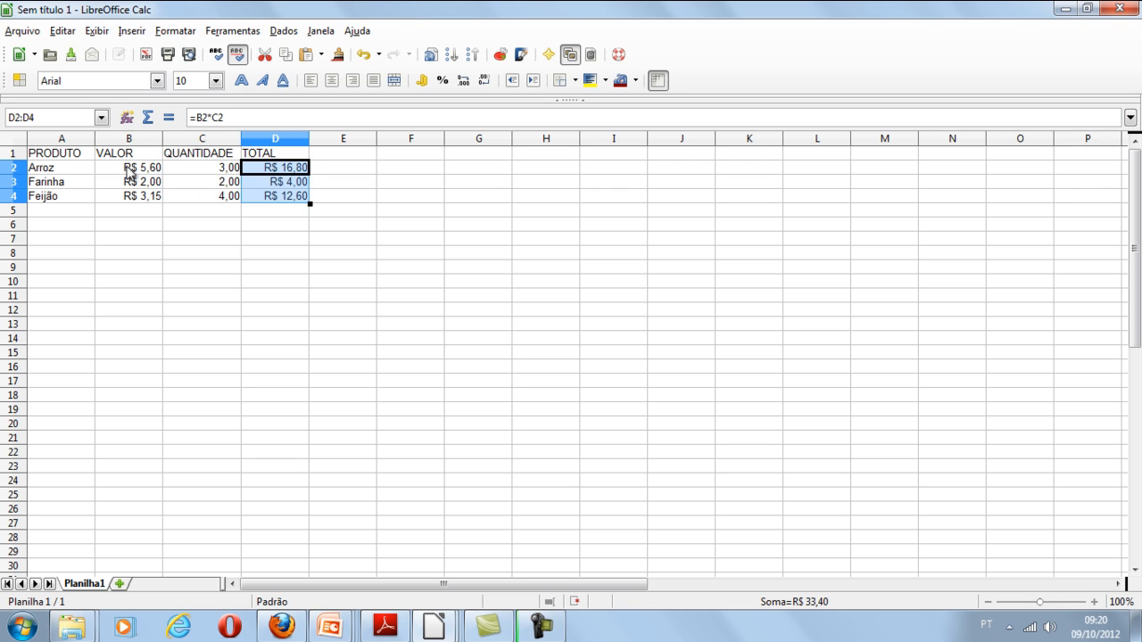
key("ctrl+c")
left_click(59, 173)
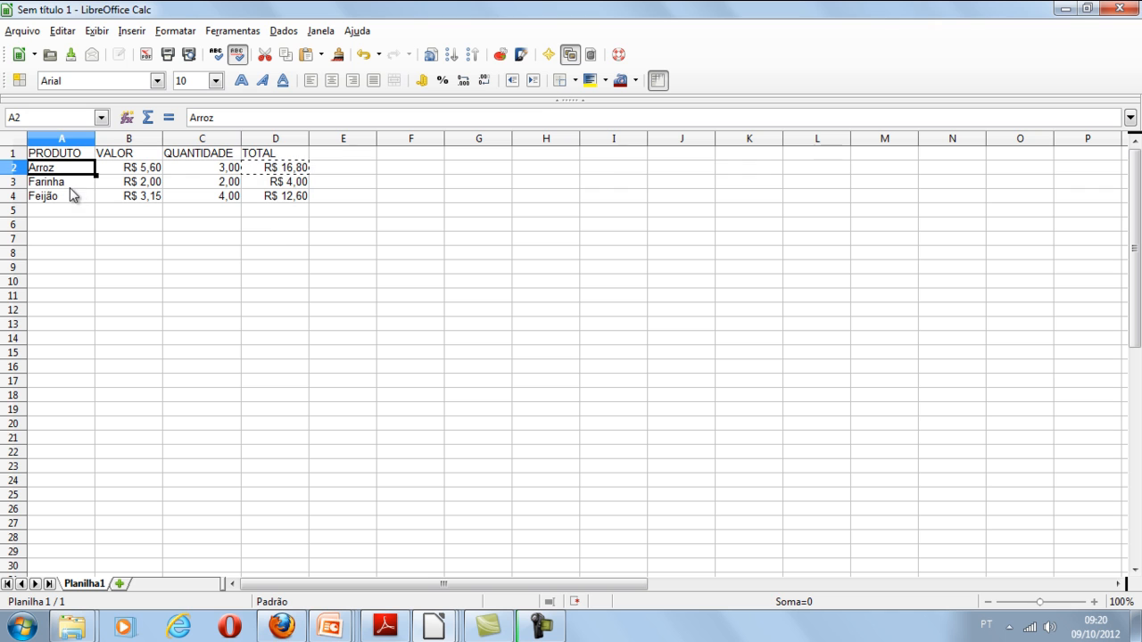
left_click(282, 239)
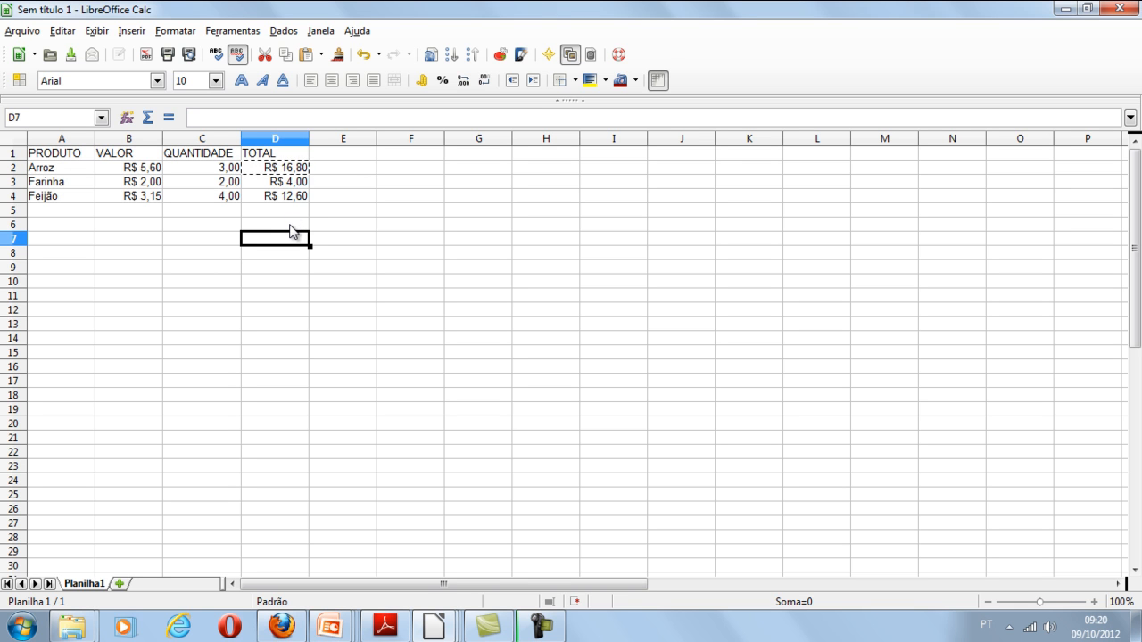
- Insert the formula =SOMA(D2:D5) in cell D6 to add up the product totals
left_click(290, 223)
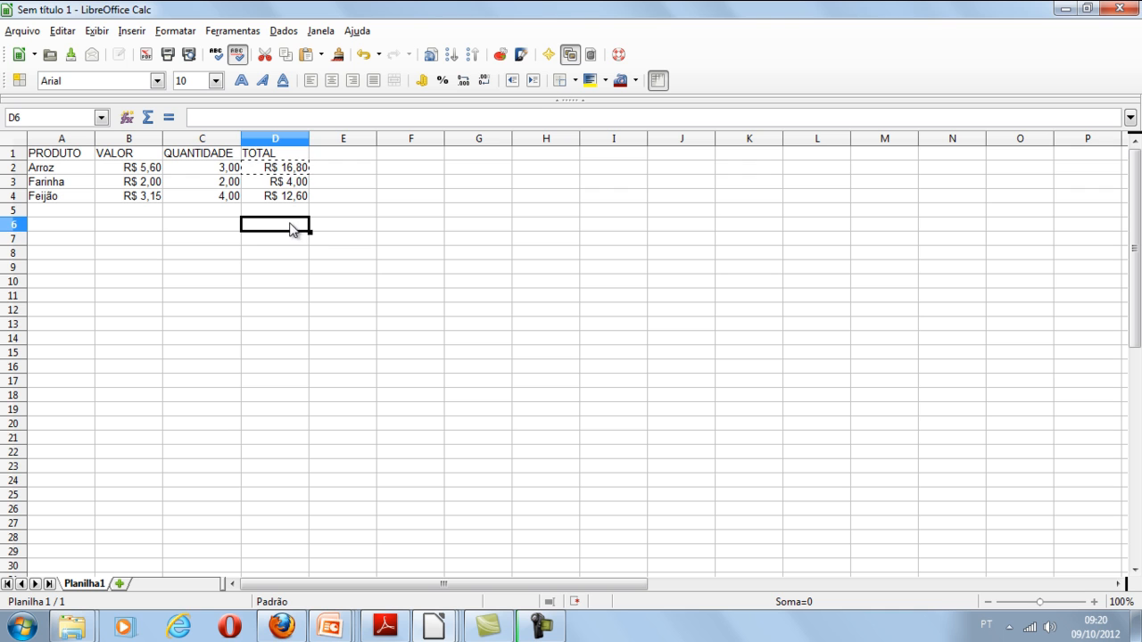
left_click(148, 120)
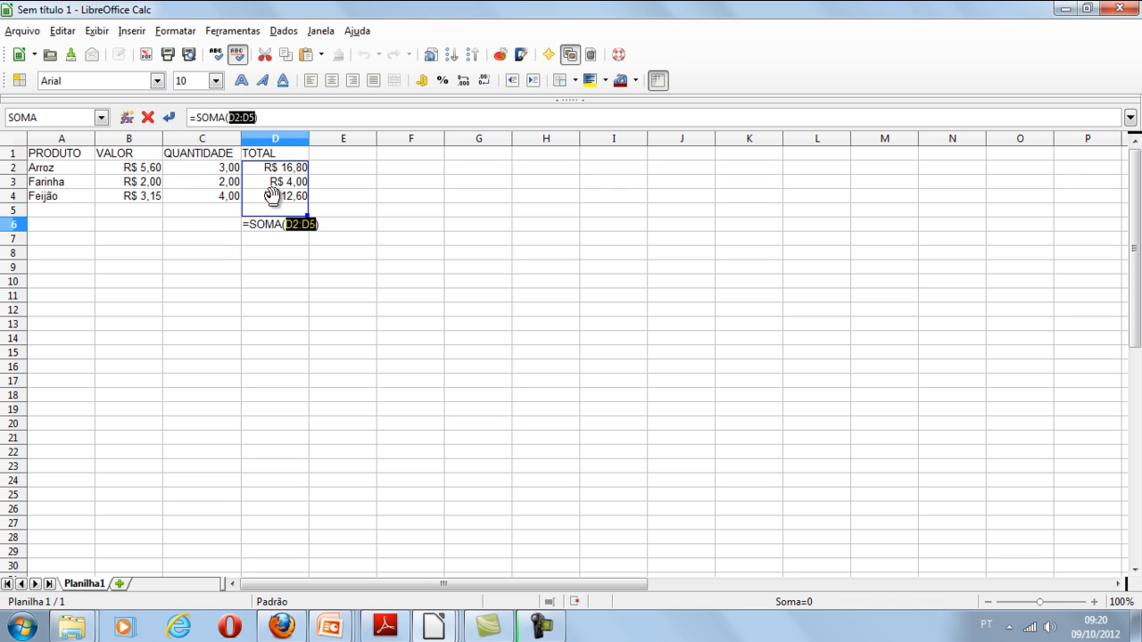
left_click(170, 117)
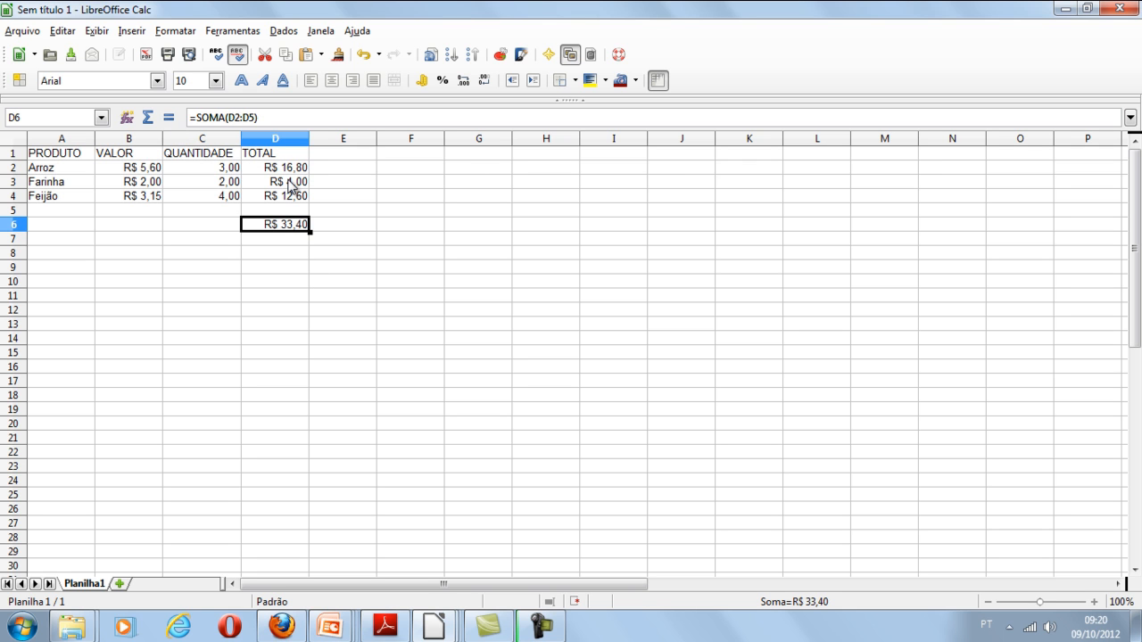
- Set the Arroz quantity in cell C2 to 5
left_click(223, 172)
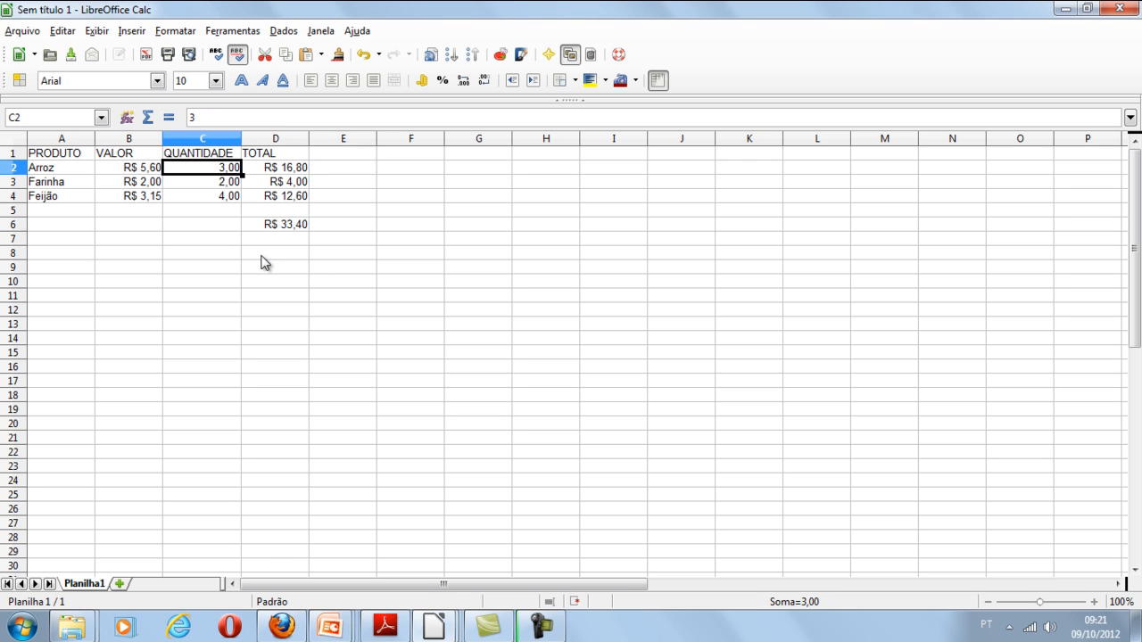
type("5")
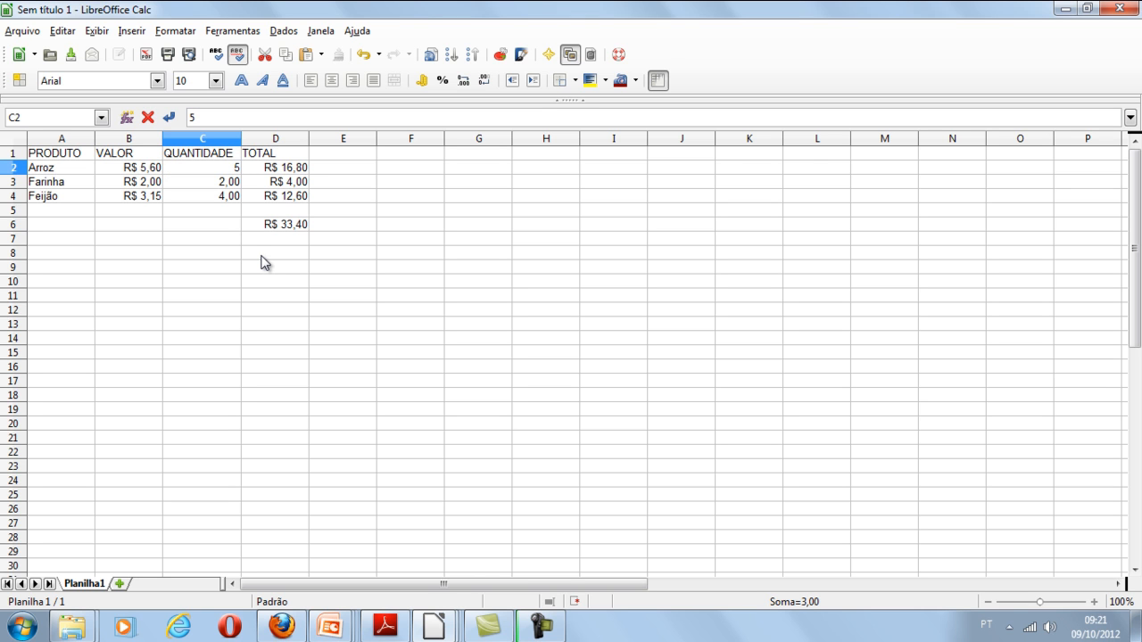
key("Return")
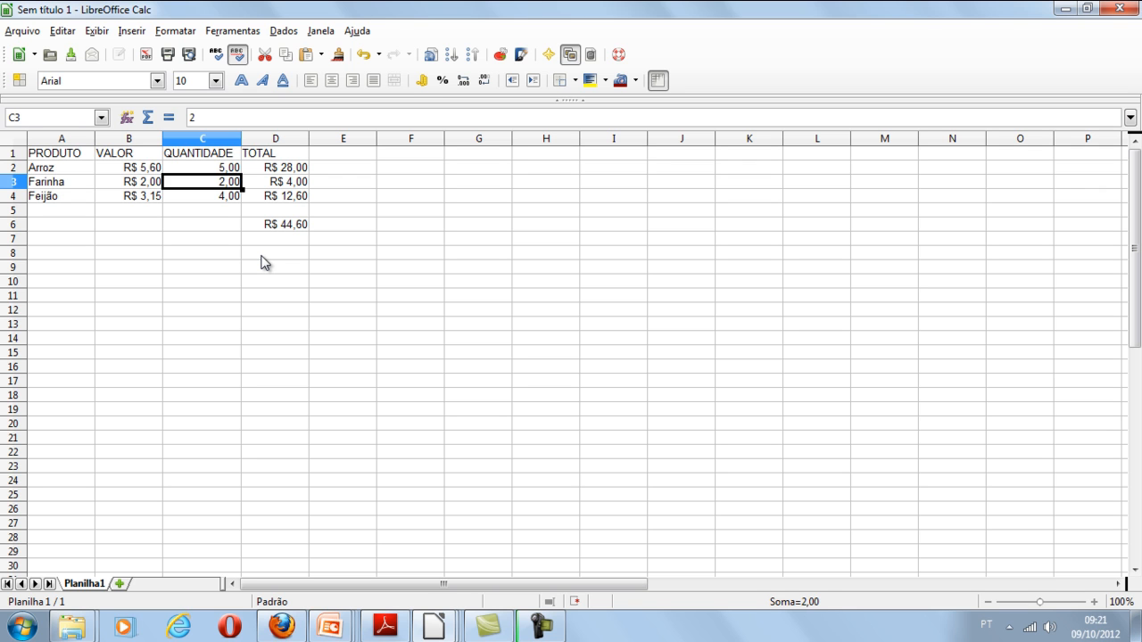
- Check the recalculated Arroz total in cell D2 and the overall sum in cell D6
key("Left")
key("Up")
key("Right")
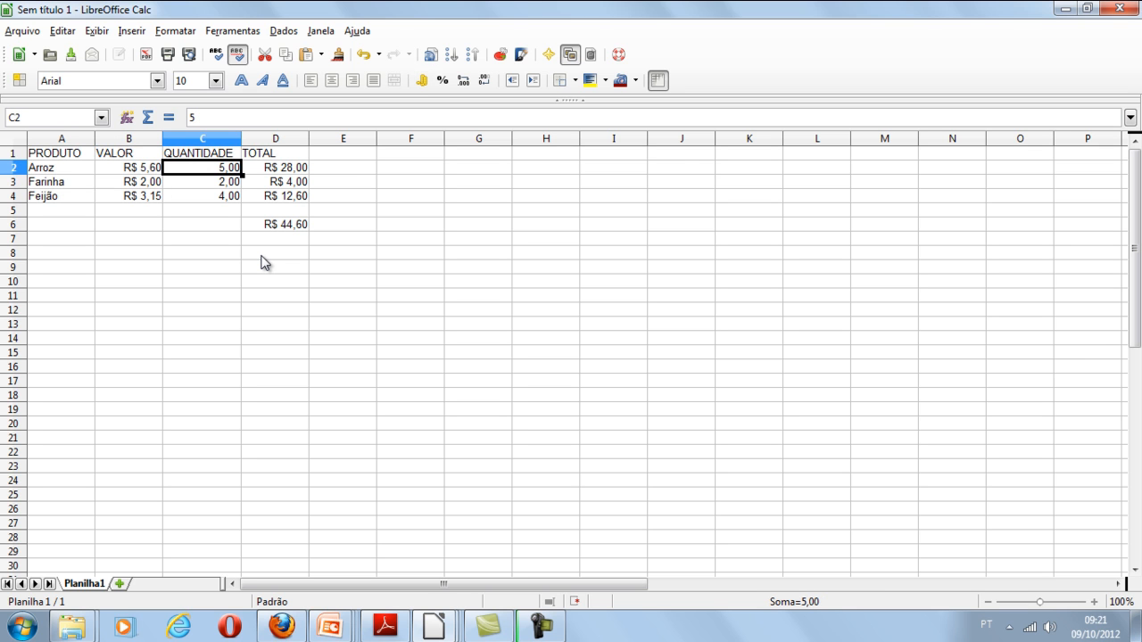
key("Right")
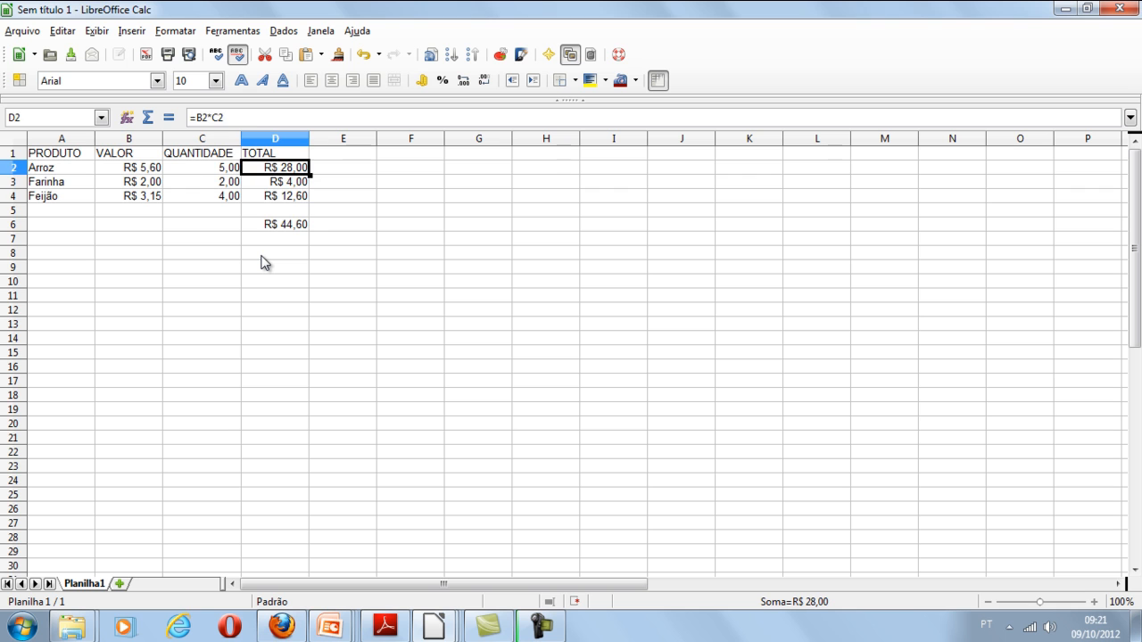
key("Down")
key("Down")
key("Down")
key("Down")
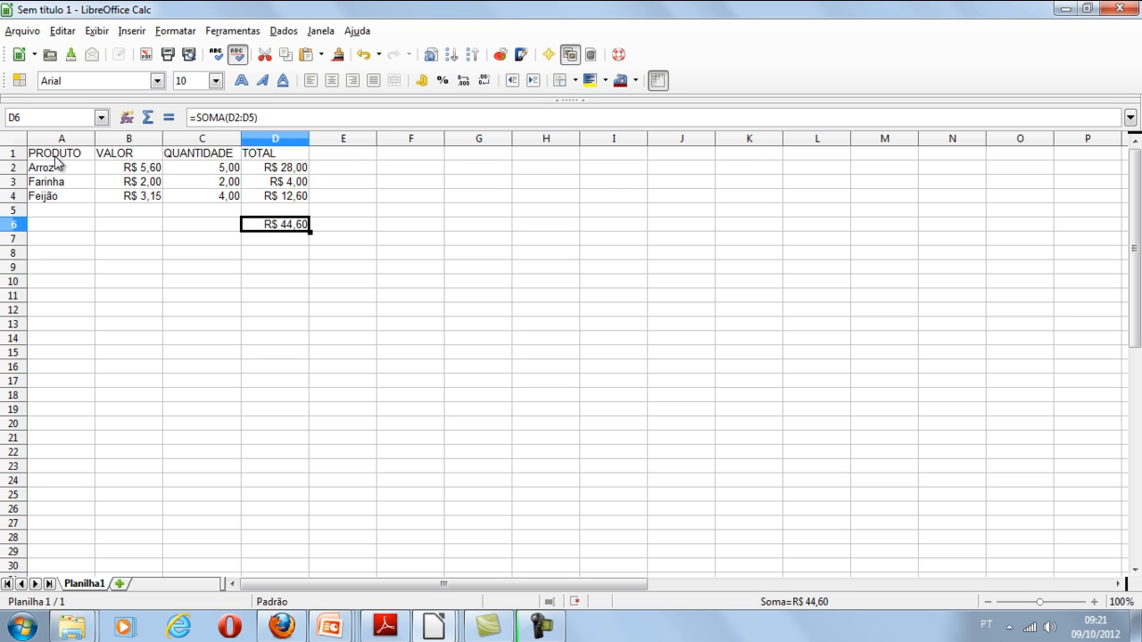
- Start a chart from cells A1 to B4 with the normal Pizza type, keeping the suggested data range and series settings
left_click_drag(58, 157, 133, 198)
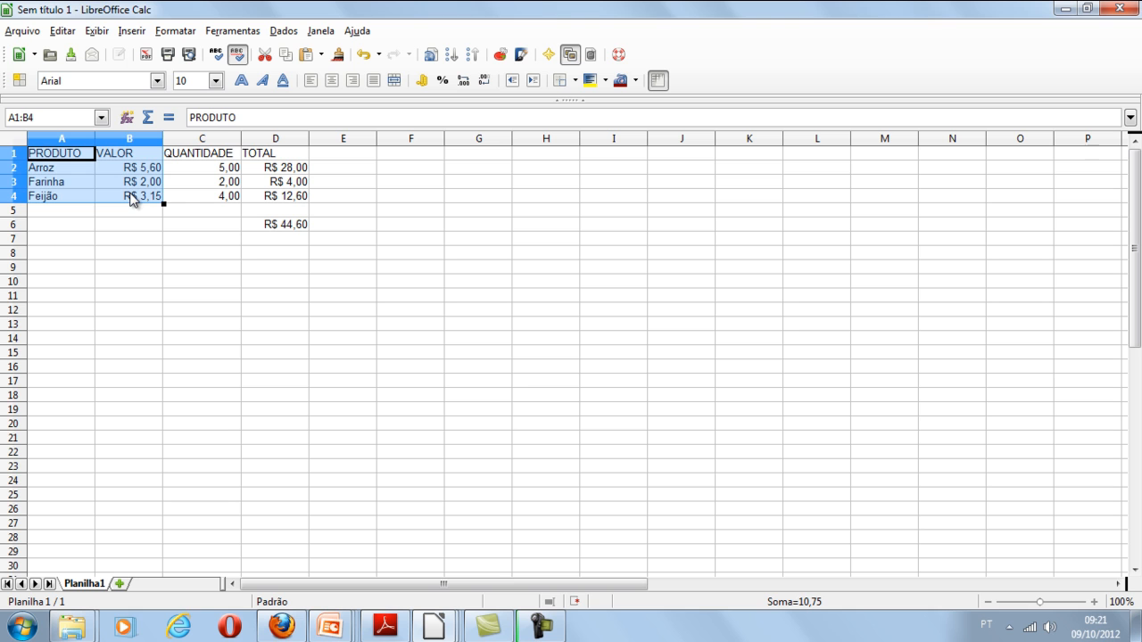
left_click(499, 55)
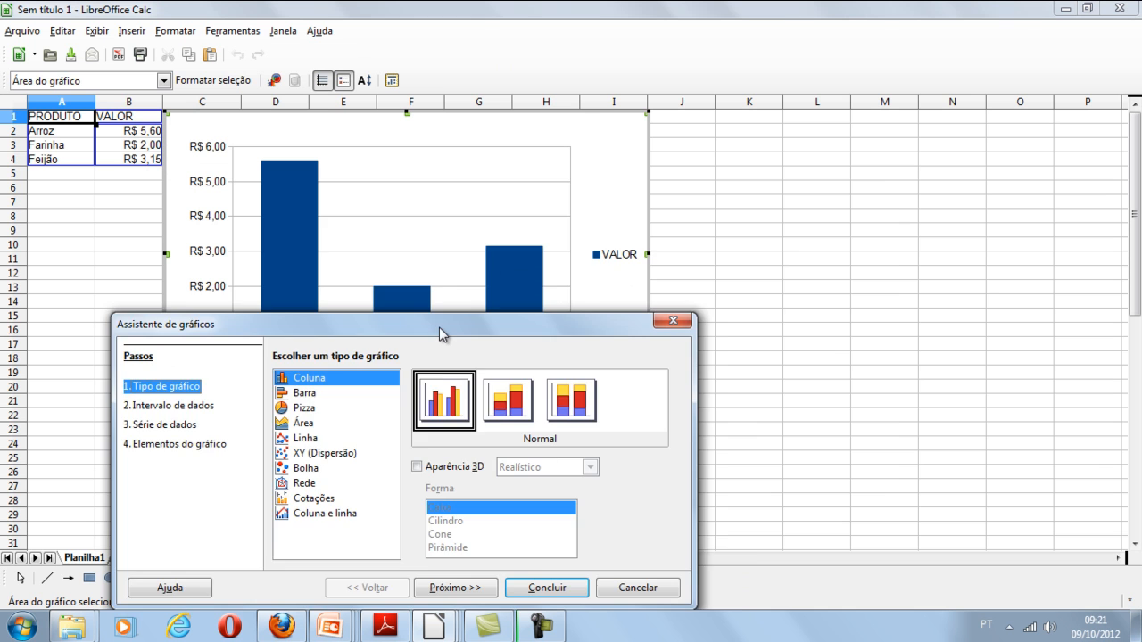
left_click_drag(439, 327, 625, 193)
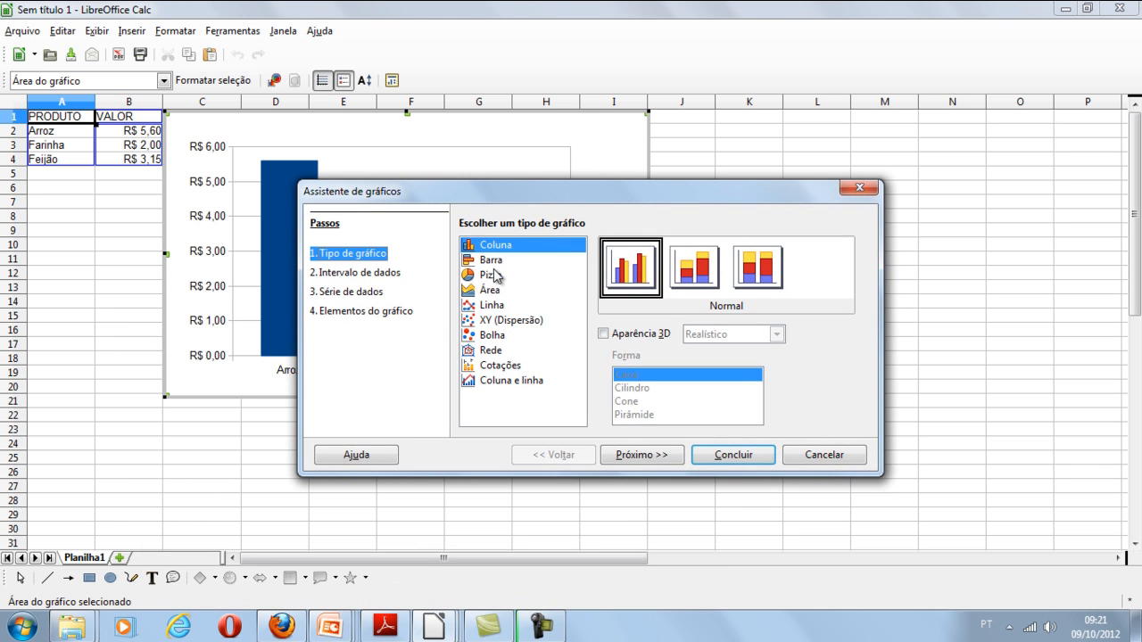
left_click(497, 274)
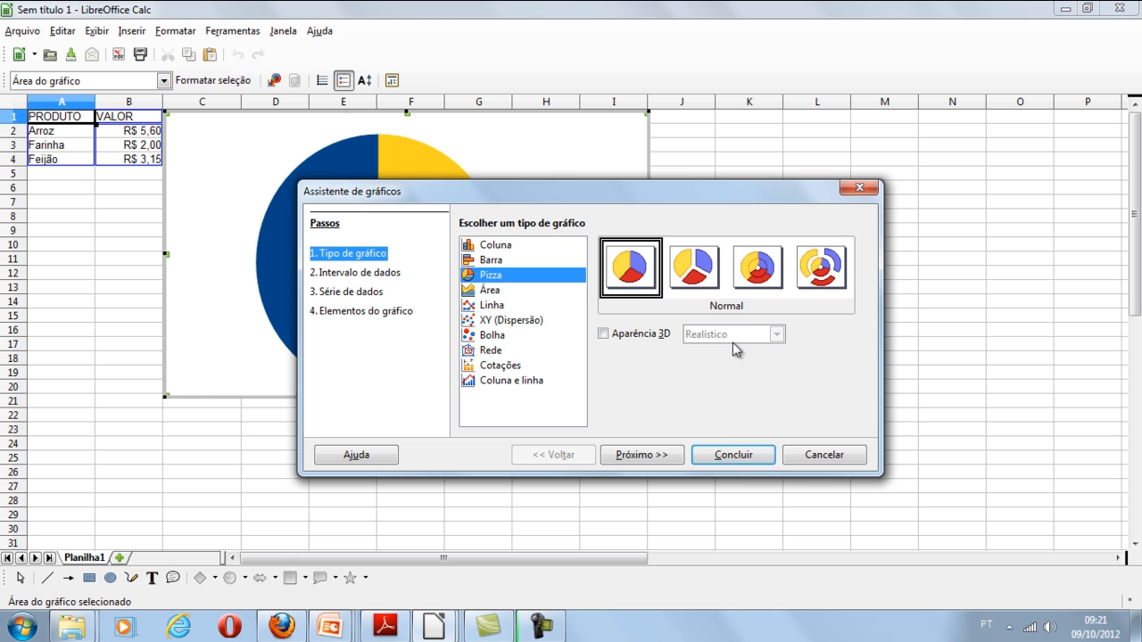
mouse_move(750, 194)
left_mouse_down()
mouse_move(662, 382)
mouse_move(753, 106)
mouse_move(738, 213)
left_mouse_up()
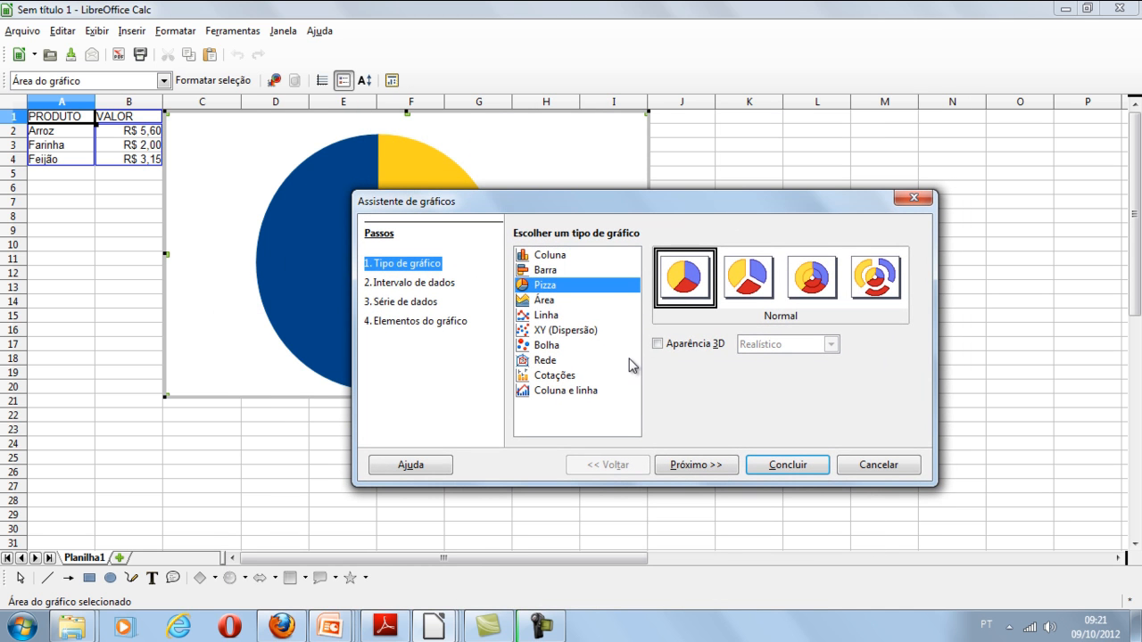
left_click(691, 469)
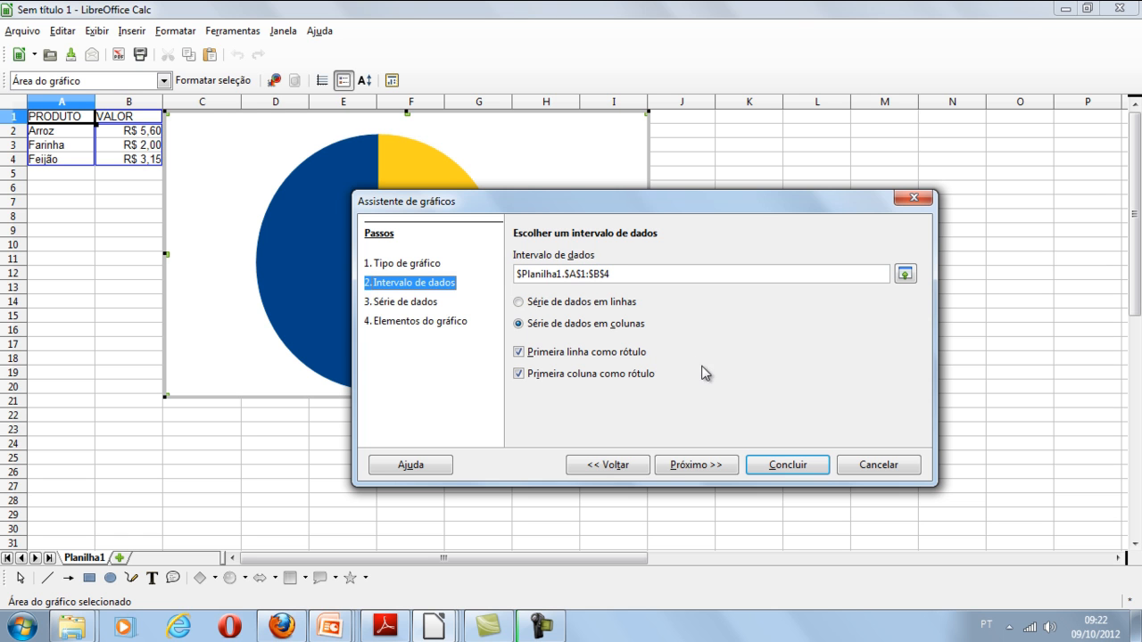
left_click(693, 471)
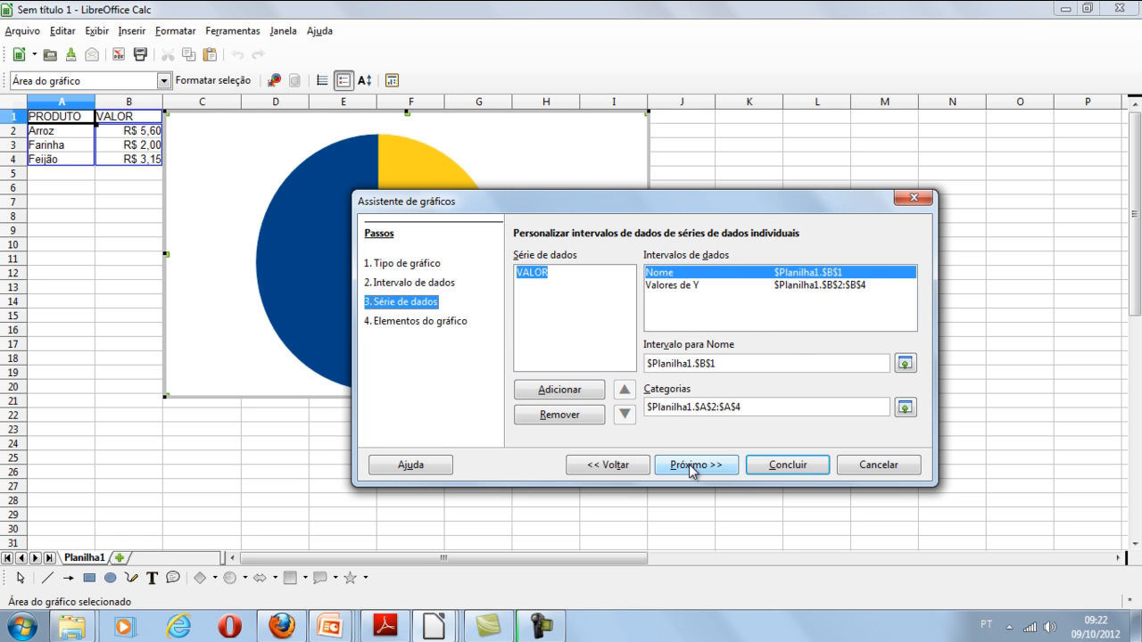
left_click(693, 471)
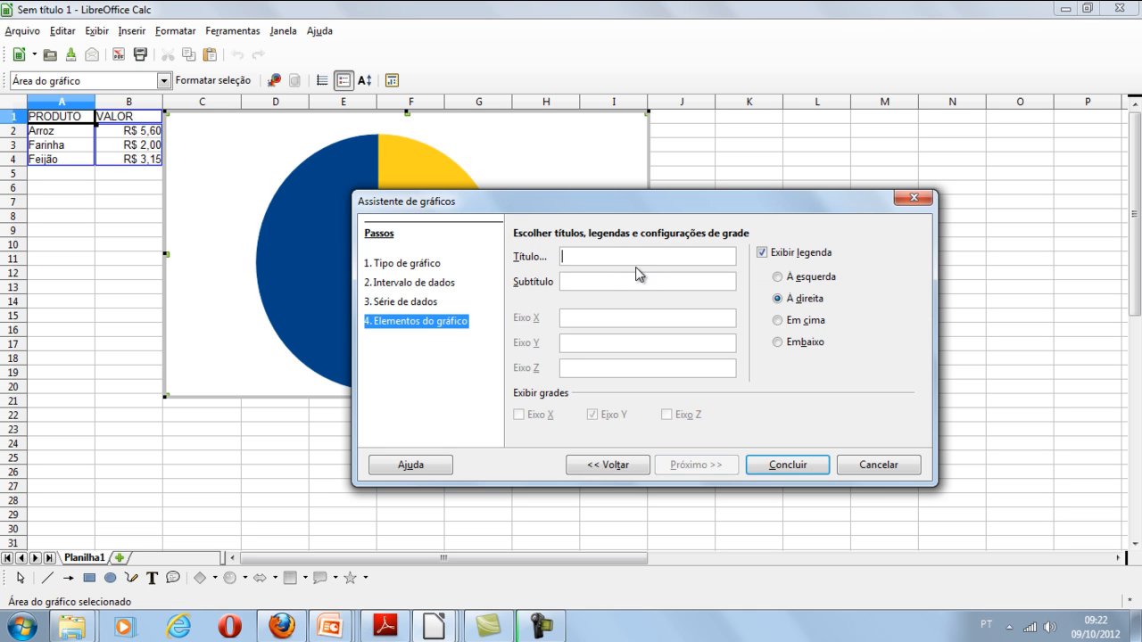
- Give the chart the title COMPRAS and the subtitle Novembro, and finish creating it
type("m")
key("BackSpace")
type("cOMPRAS")
key("Home")
key("Delete")
type("C")
type("n")
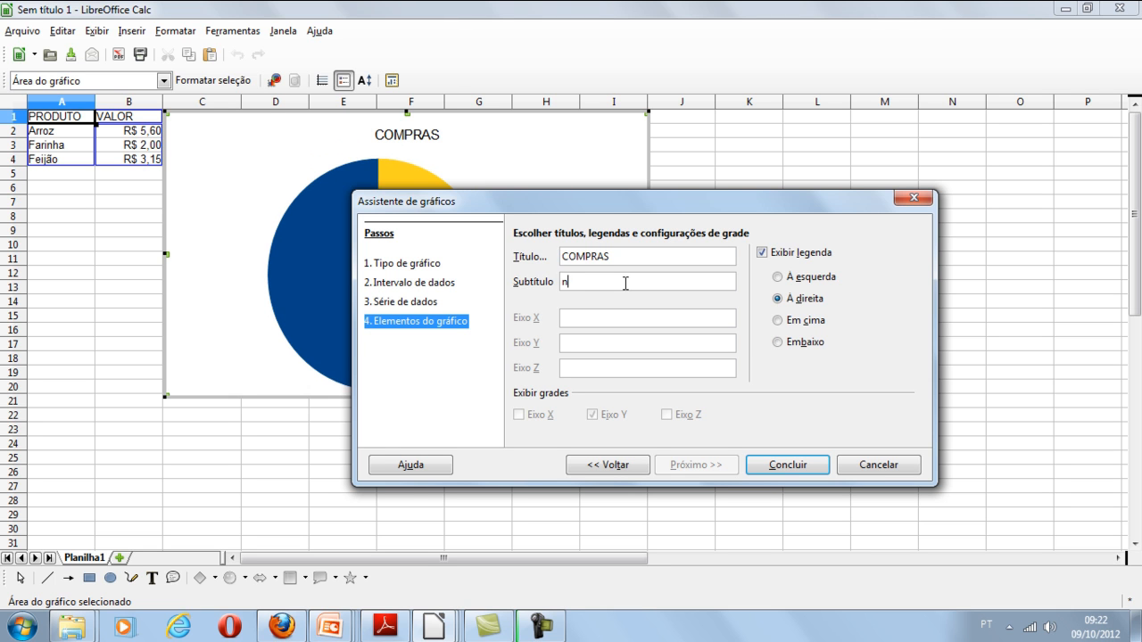
key("BackSpace")
type("Novembro")
left_click(789, 467)
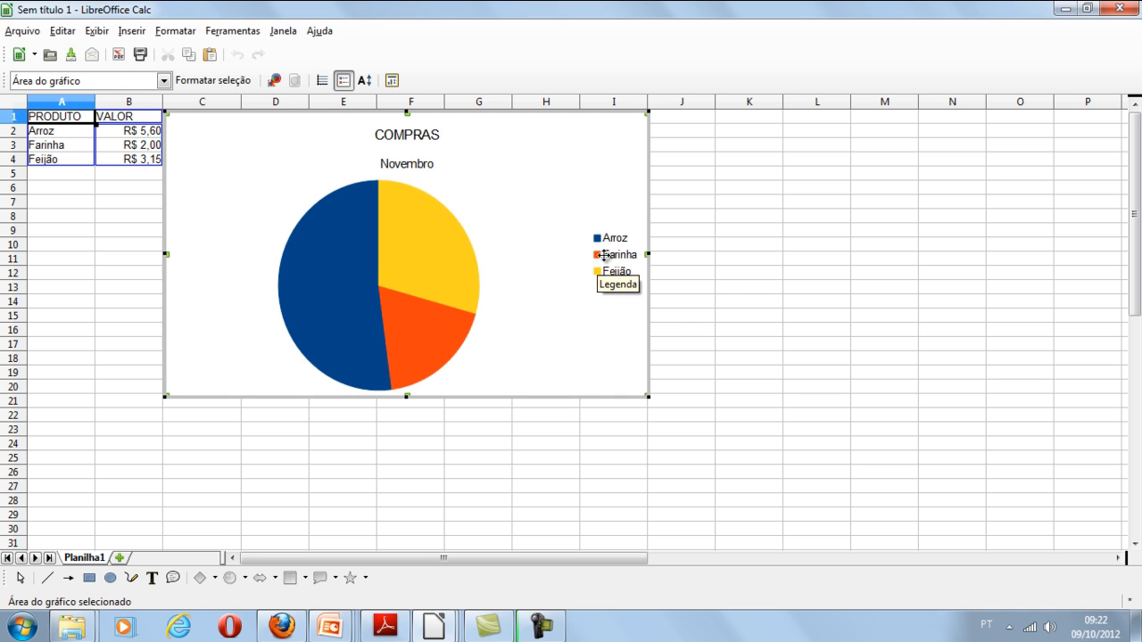
- Add a single data label to the yellow Feijão slice of the pie chart
left_click(402, 271)
left_click(341, 234)
left_click(382, 271)
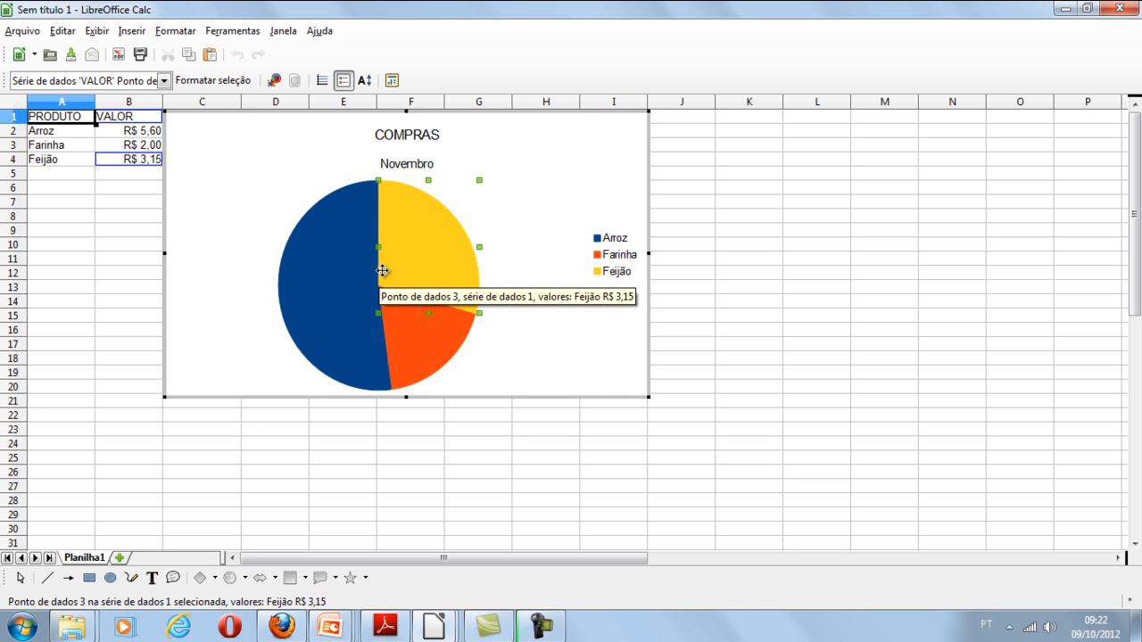
right_click(380, 272)
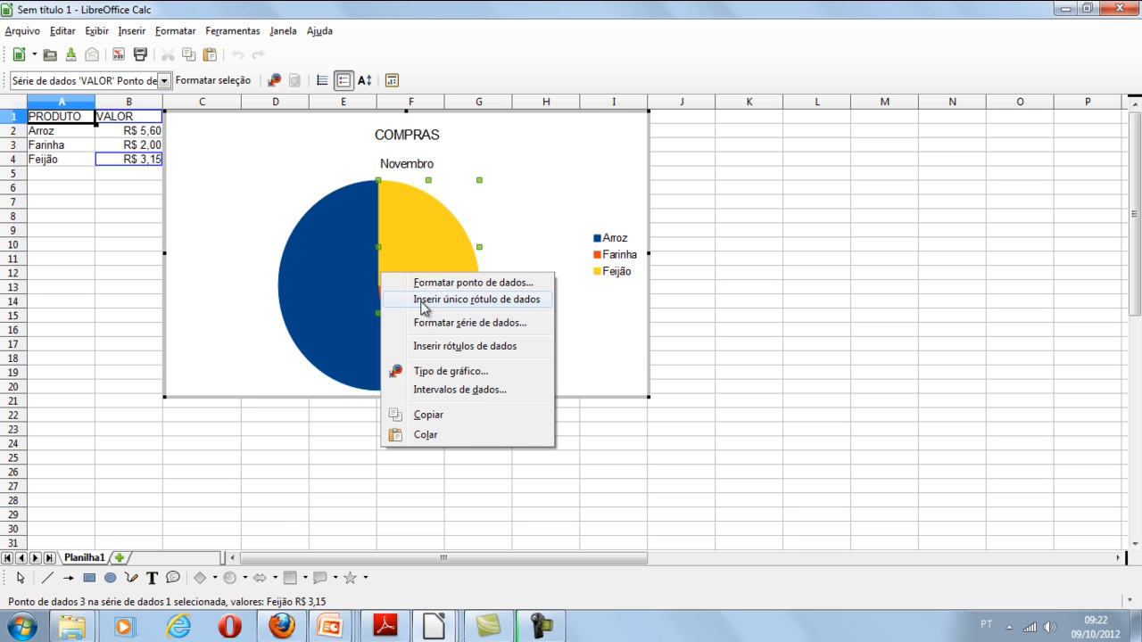
left_click(438, 301)
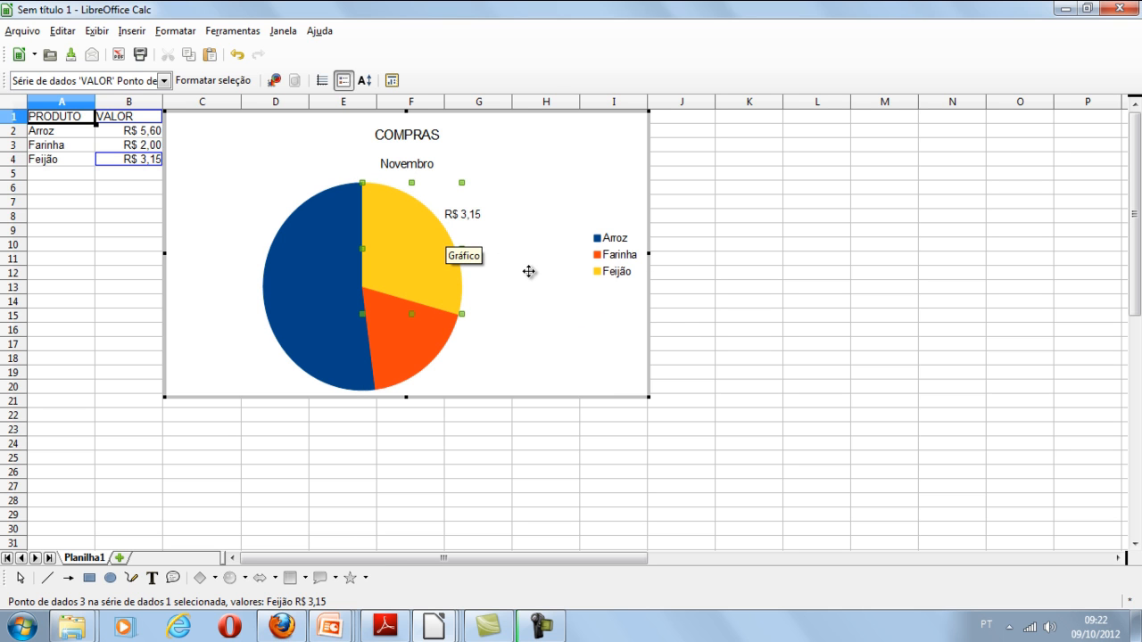
- Add a single data label to the orange Farinha slice of the pie chart
left_click(402, 359)
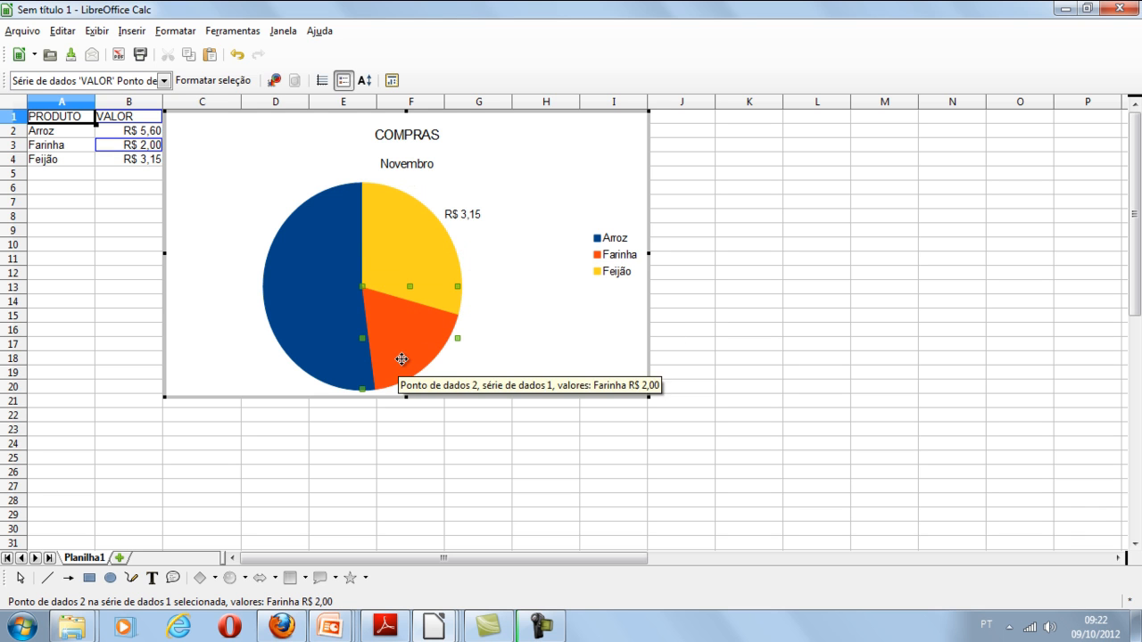
right_click(402, 358)
left_click(423, 384)
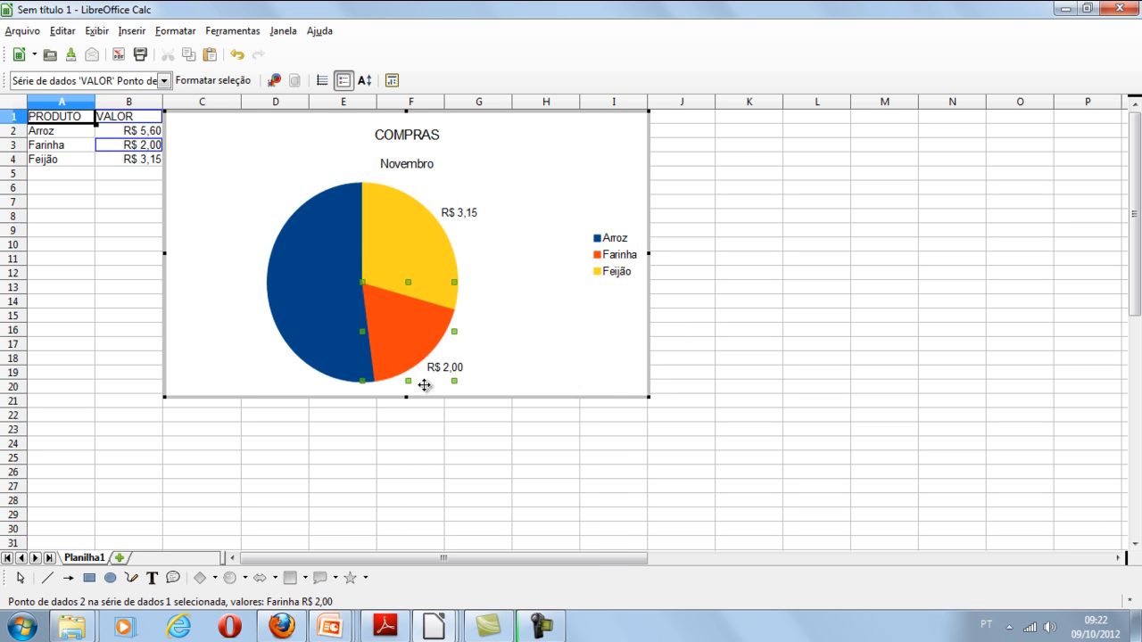
- Add a single data label to the blue Arroz slice of the pie chart
left_click(305, 298)
right_click(305, 298)
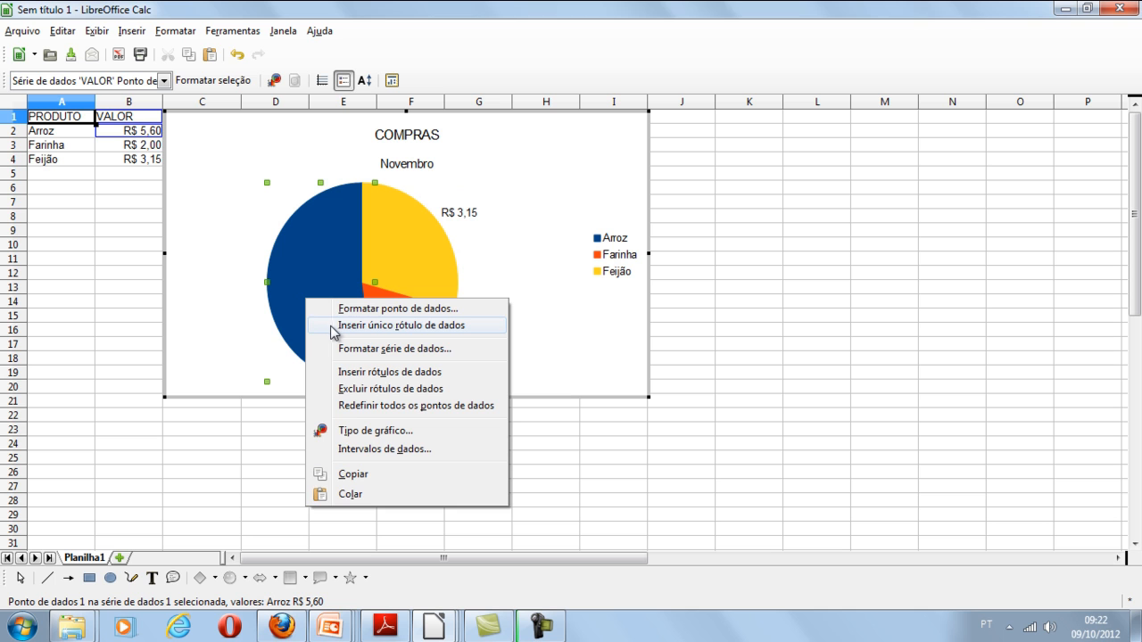
left_click(337, 327)
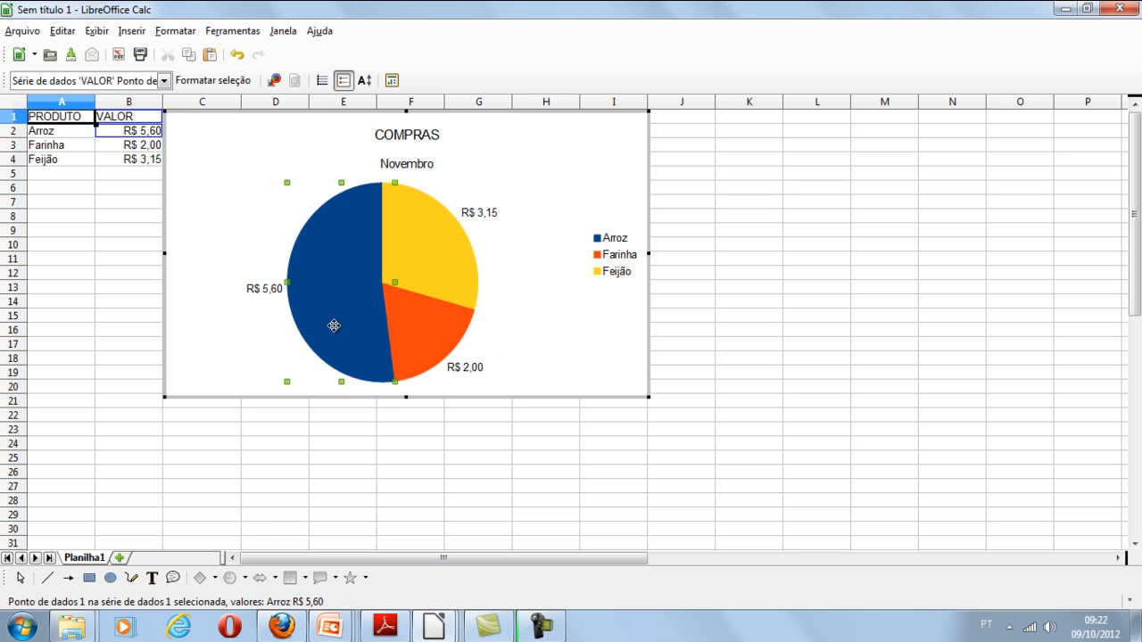